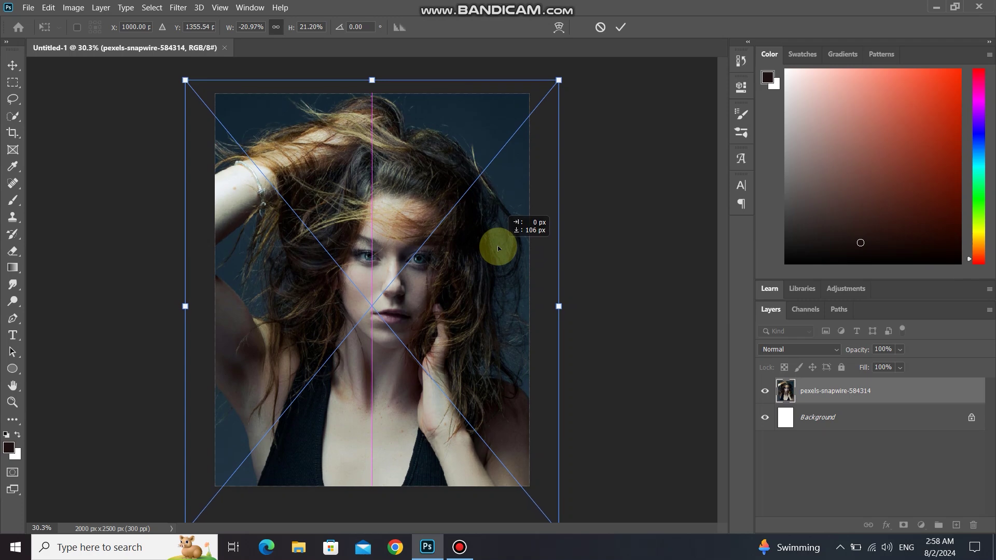
# - Commit the portrait's placement and add the white all-caps text LOVE over it in Gill Sans Ultra Bold at 72 pt
pyautogui.click(620, 27)
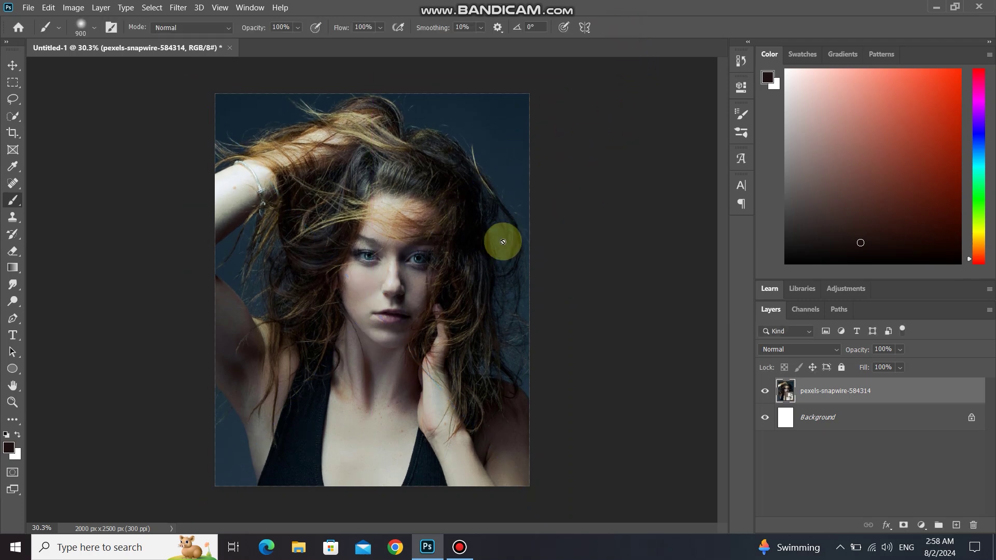
pyautogui.click(13, 335)
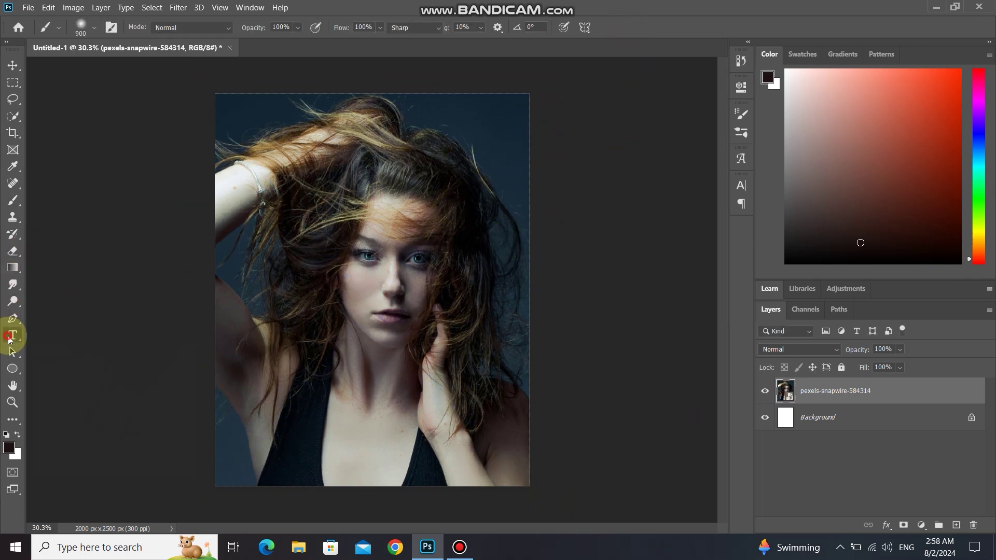
pyautogui.click(751, 186)
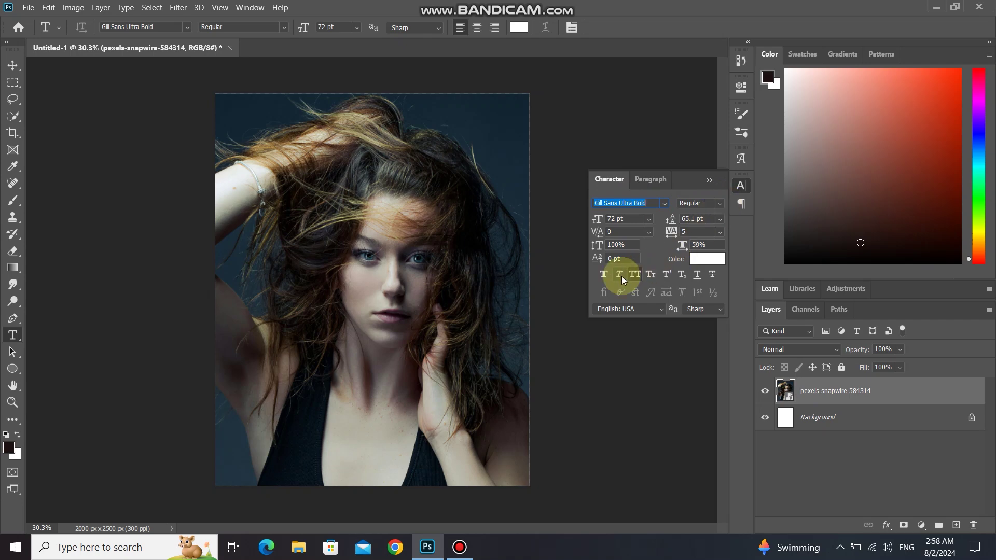
pyautogui.click(639, 274)
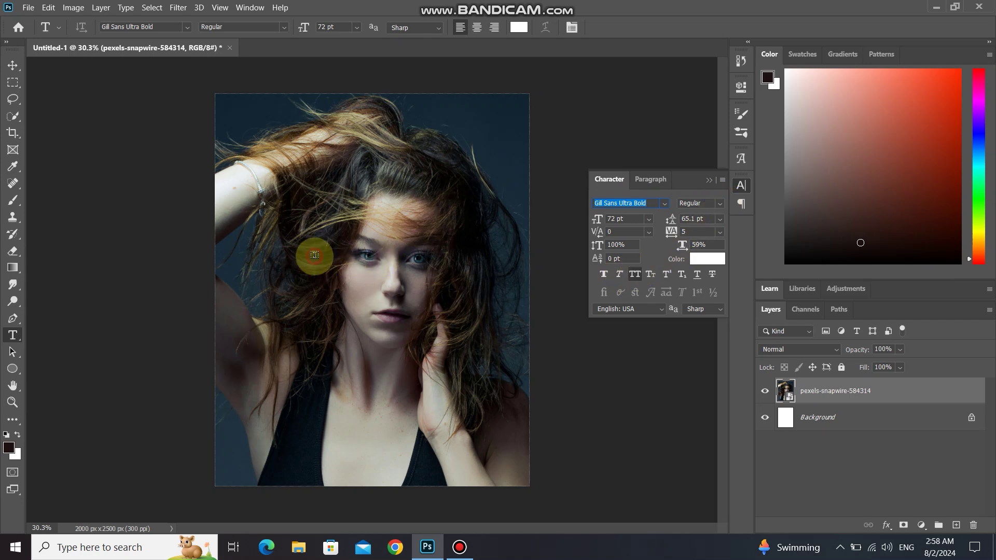
pyautogui.click(315, 256)
pyautogui.press('BackSpace')
pyautogui.write('LOVE')
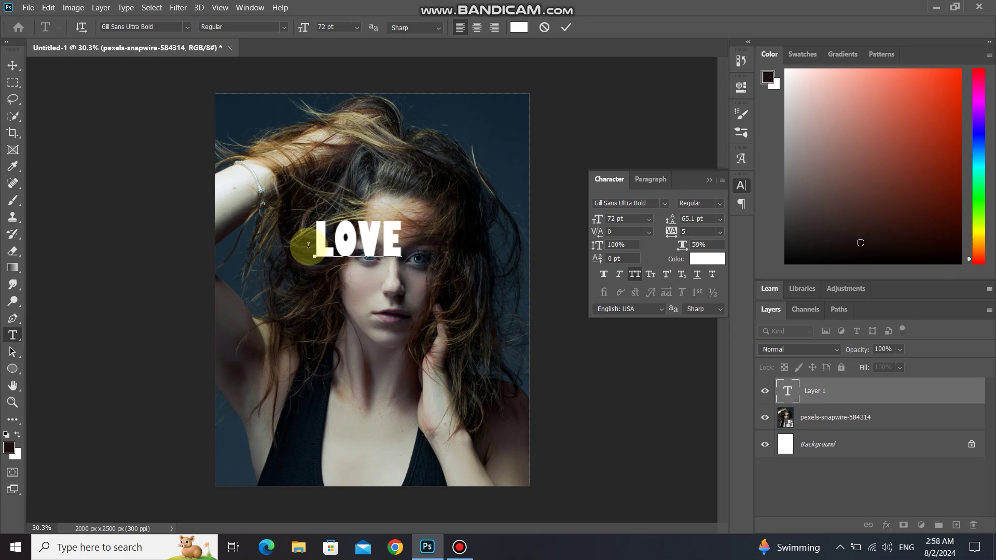
# - Break the LOVE text into four stacked lines with one letter per line and commit it
pyautogui.moveTo(308, 244); pyautogui.dragTo(354, 240)
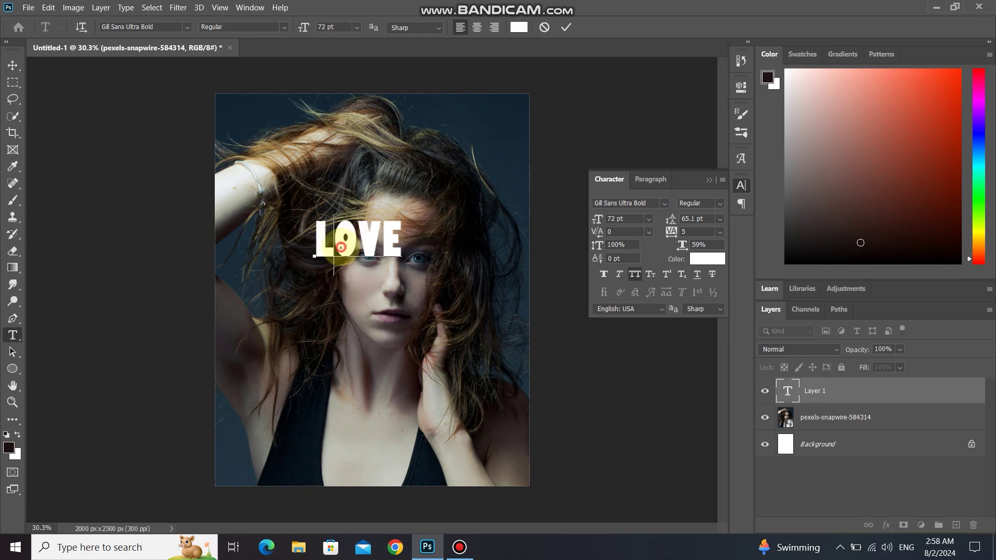
pyautogui.press('Return')
pyautogui.press('Right')
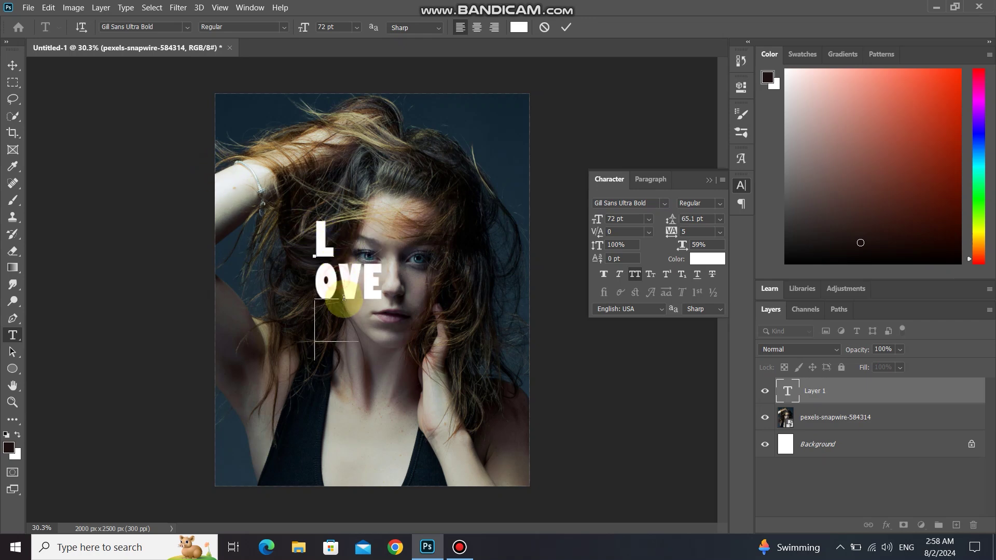
pyautogui.press('Return')
pyautogui.press('Right')
pyautogui.press('Return')
pyautogui.click(565, 27)
pyautogui.click(708, 180)
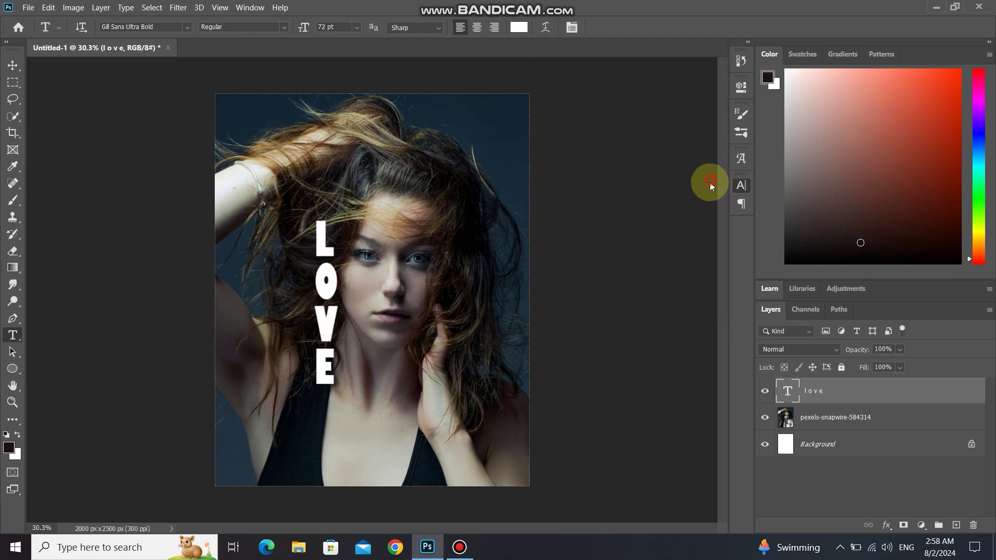
# - Stretch the stacked LOVE text to about 438% width and about 139 pt type size, placing it over the right part of the photo
pyautogui.hotkey('ctrl', 't')
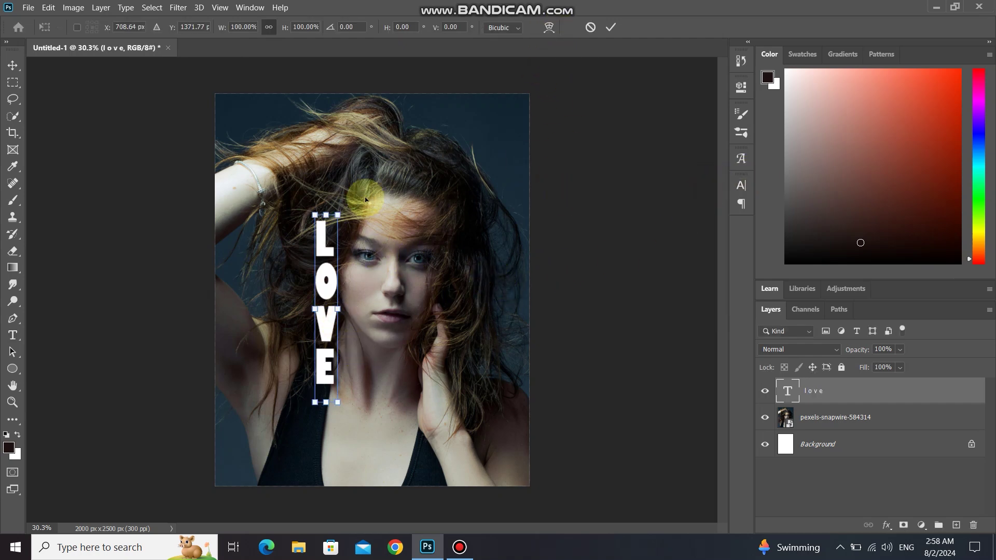
pyautogui.moveTo(341, 215); pyautogui.dragTo(406, 133)
pyautogui.moveTo(344, 266); pyautogui.dragTo(514, 316)
pyautogui.moveTo(461, 145); pyautogui.dragTo(462, 117)
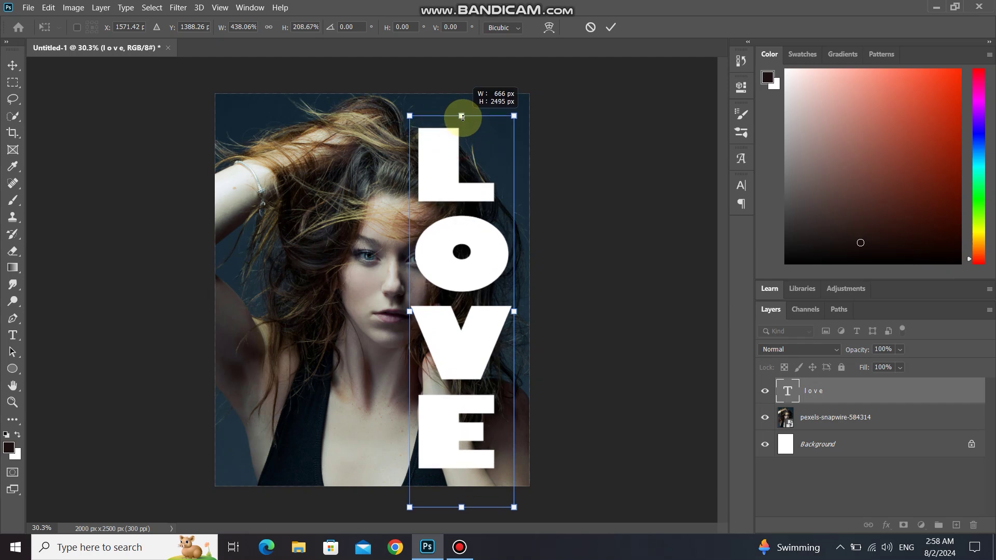
pyautogui.click(611, 27)
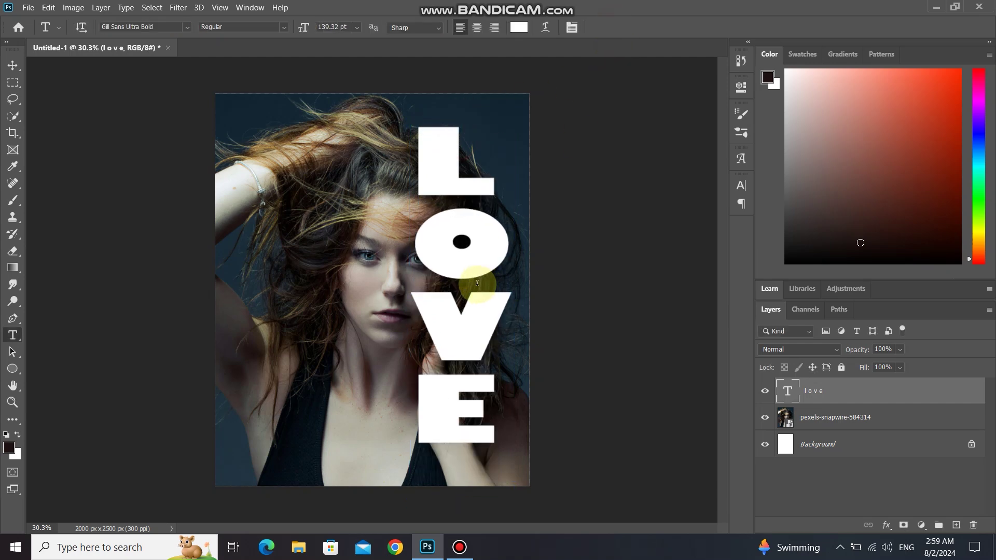
pyautogui.press('v')
pyautogui.moveTo(478, 260); pyautogui.dragTo(475, 260)
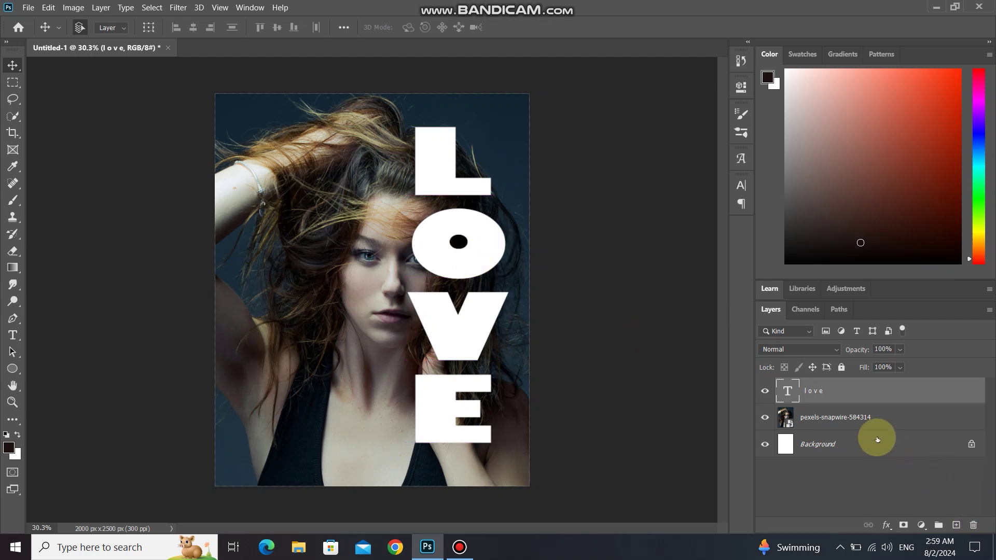
# - Duplicate the pexels-snapwire-584314 photo layer, move the copy above the text layer and clip it to the LOVE text
pyautogui.click(870, 420)
pyautogui.hotkey('ctrl', 'j')
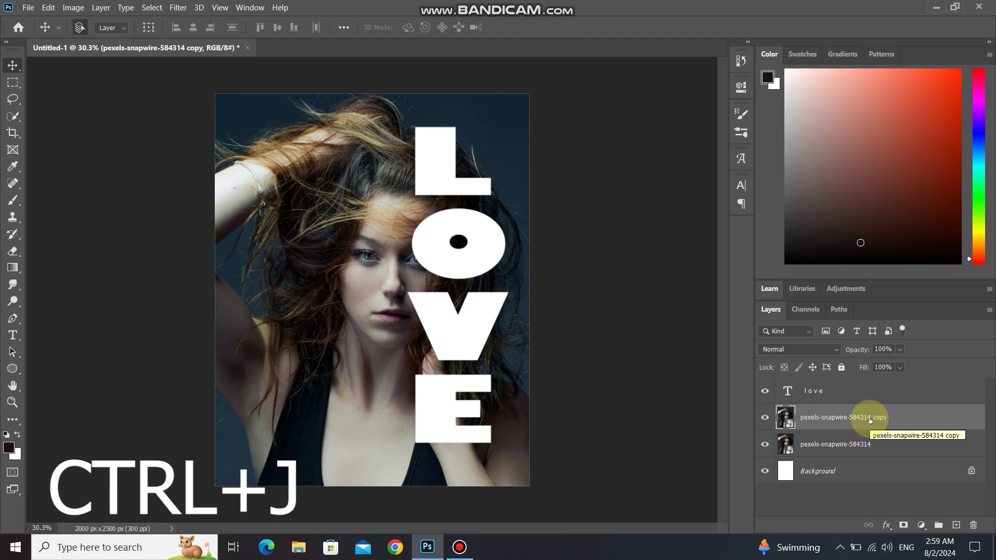
pyautogui.moveTo(871, 413); pyautogui.dragTo(866, 389)
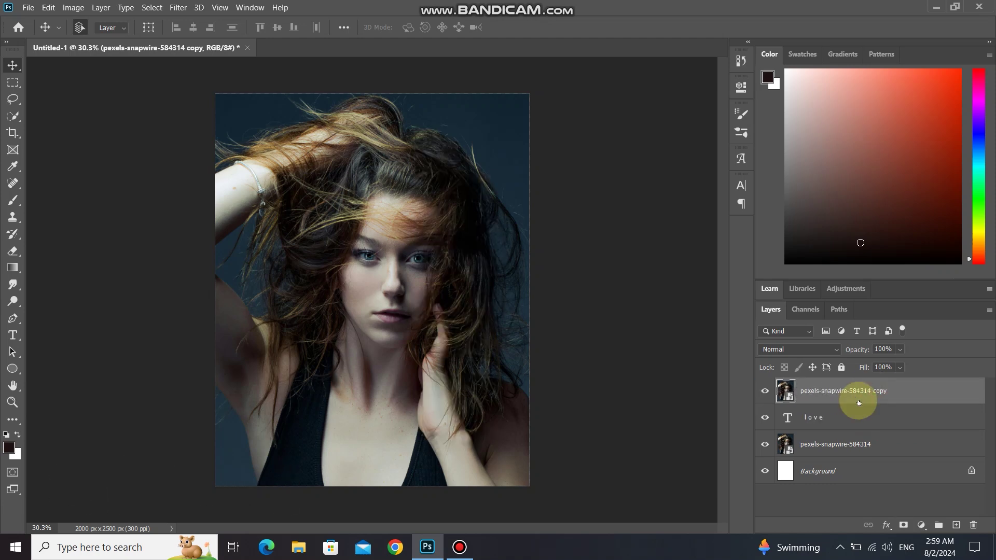
pyautogui.keyDown('alt'); pyautogui.click(828, 405); pyautogui.keyUp('alt')
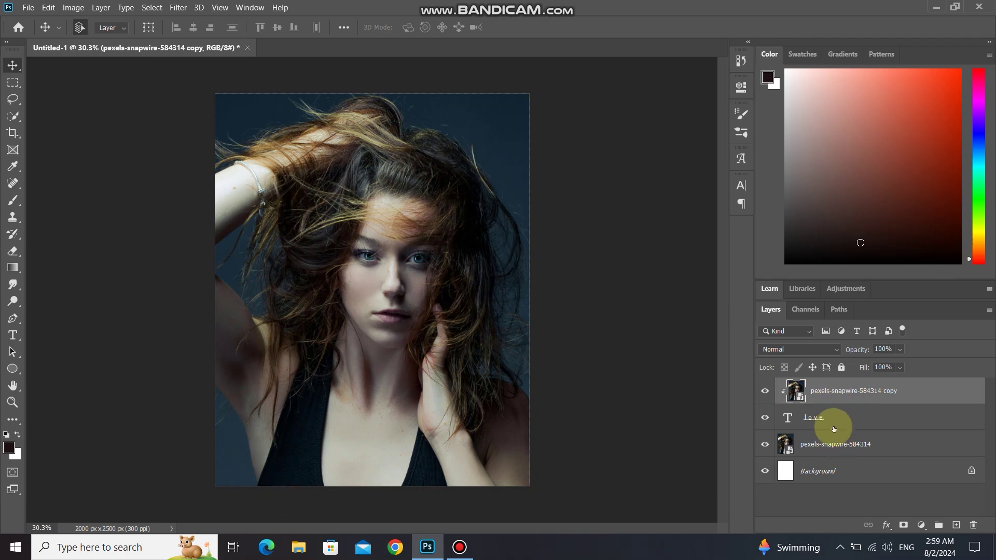
# - Duplicate the LOVE text layer and move the copy to the top of the layer stack
pyautogui.click(833, 420)
pyautogui.hotkey('ctrl', 'j')
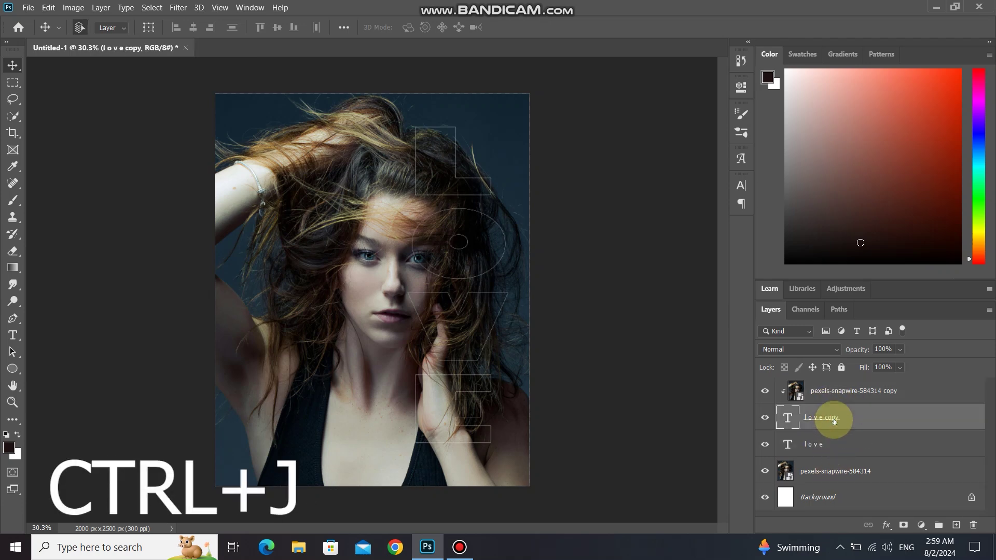
pyautogui.moveTo(856, 413); pyautogui.dragTo(854, 385)
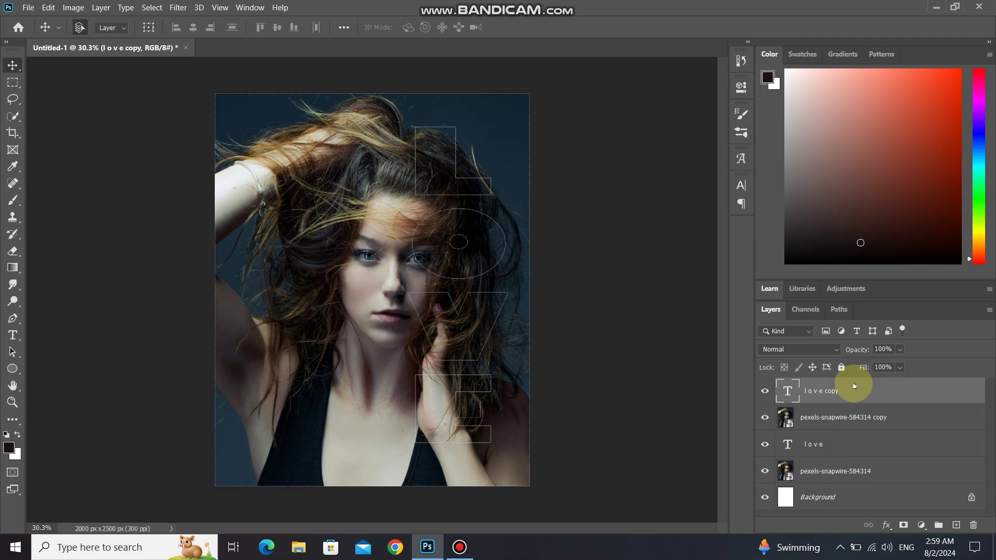
# - Add a layer mask to the lower photo layer and select a full-height rectangular strip covering the right third of the canvas
pyautogui.click(851, 471)
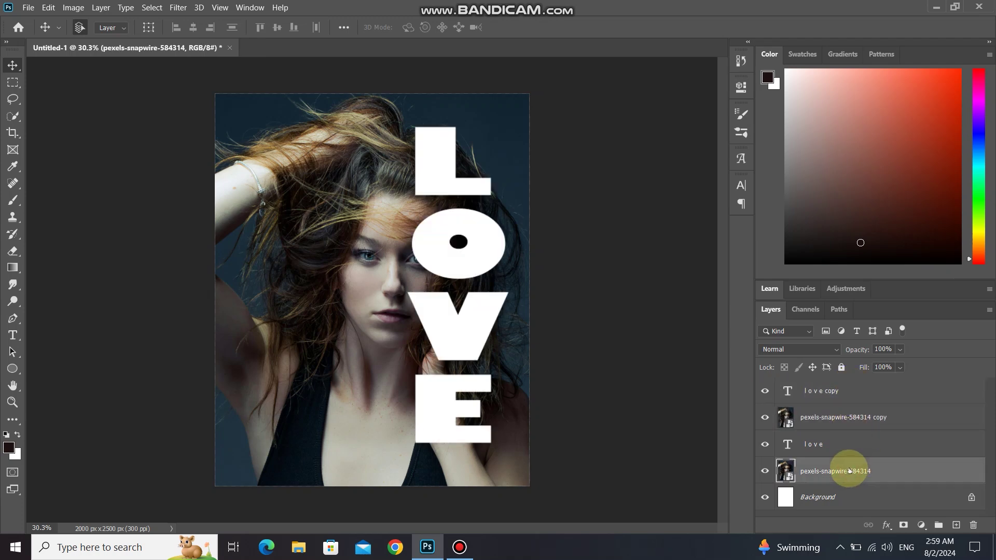
pyautogui.click(902, 525)
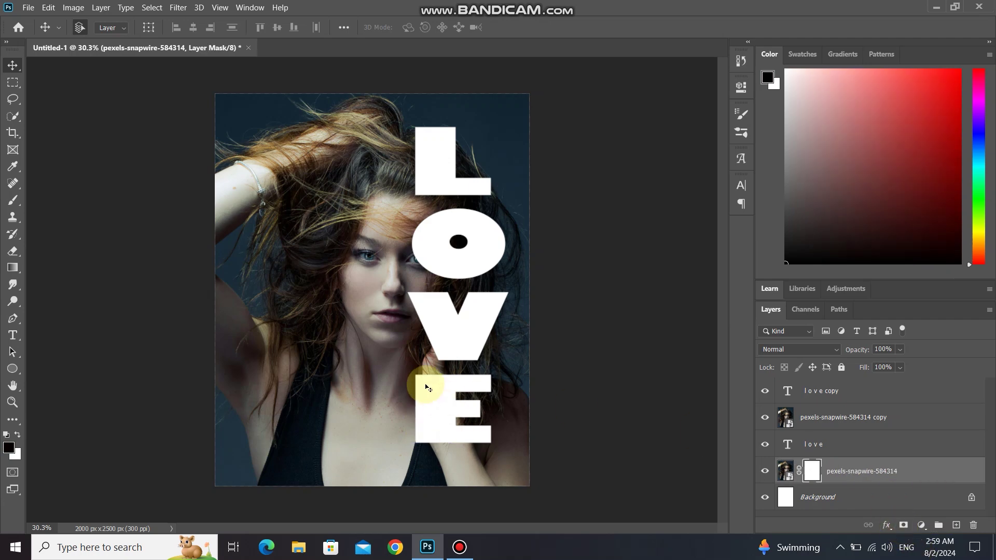
pyautogui.click(12, 87)
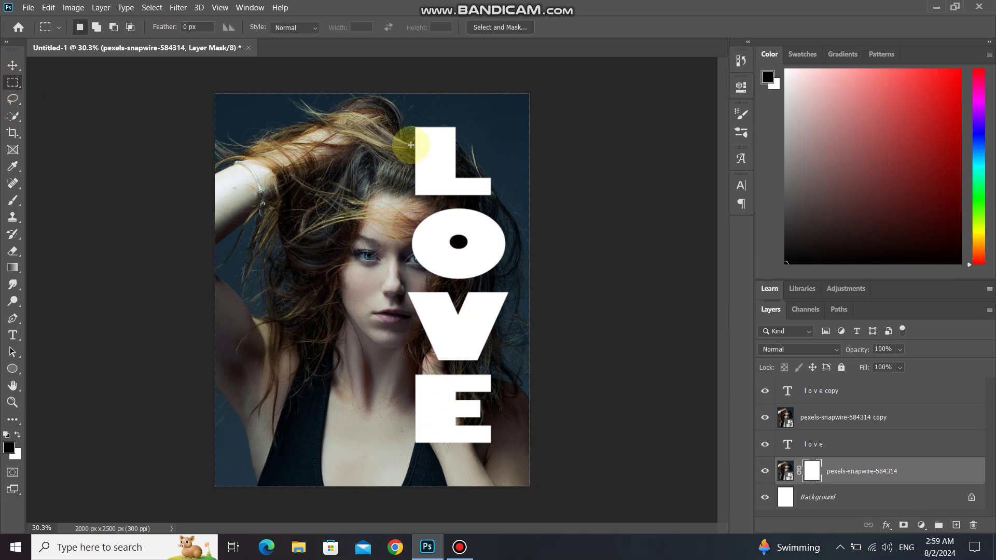
pyautogui.moveTo(425, 76); pyautogui.dragTo(548, 503)
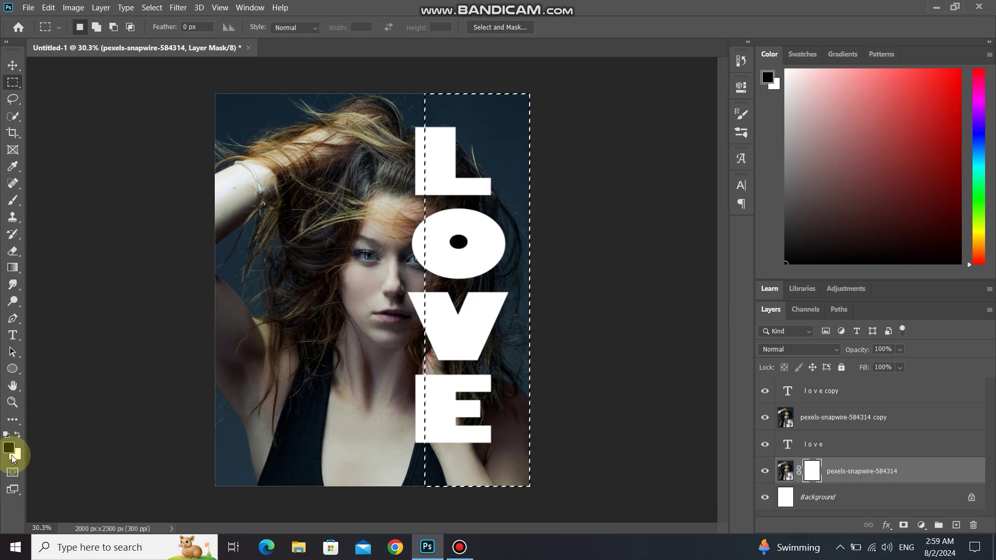
# - Paint the selected strip black on the lower photo's mask, clip the photo copy to the LOVE text again, and deselect
pyautogui.click(13, 200)
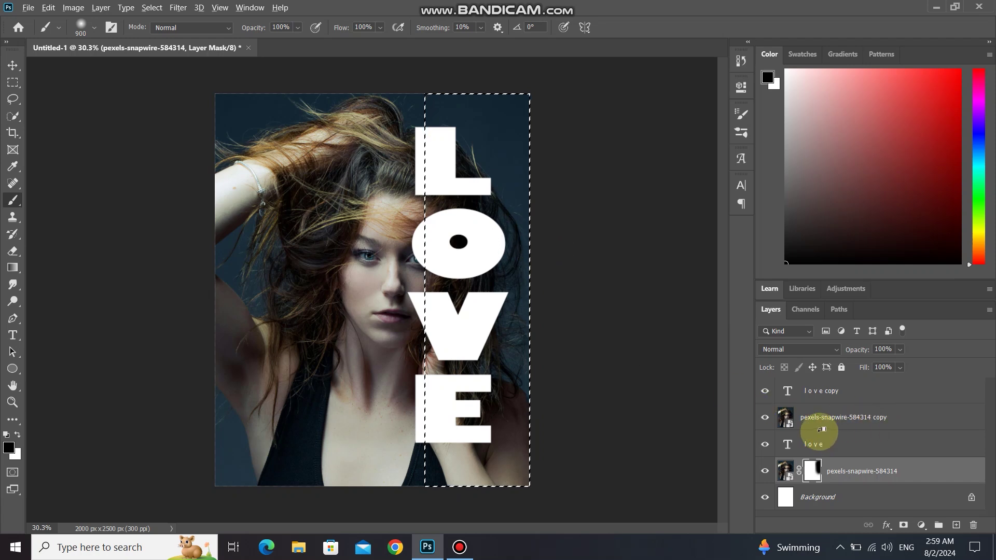
pyautogui.keyDown('alt'); pyautogui.click(818, 430); pyautogui.keyUp('alt')
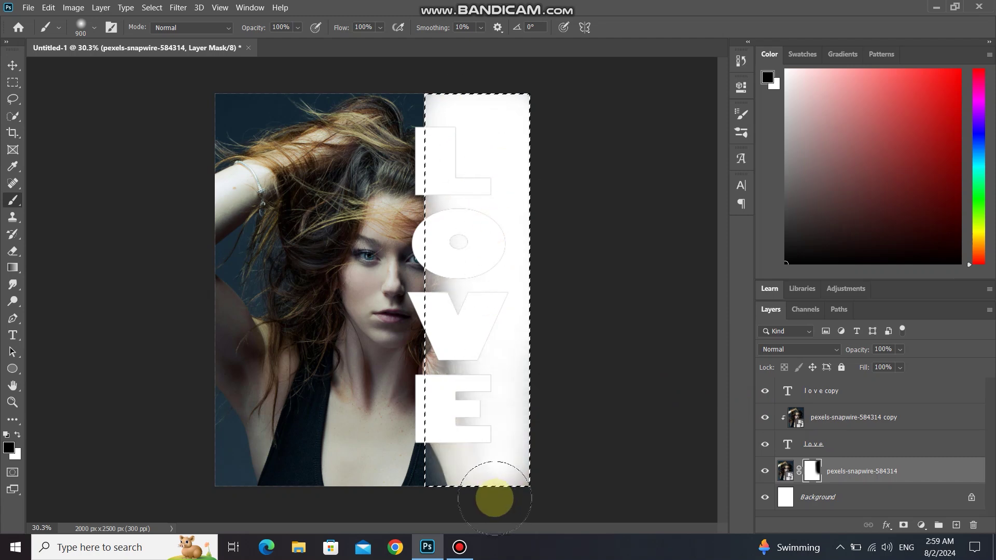
pyautogui.moveTo(460, 422); pyautogui.dragTo(465, 199)
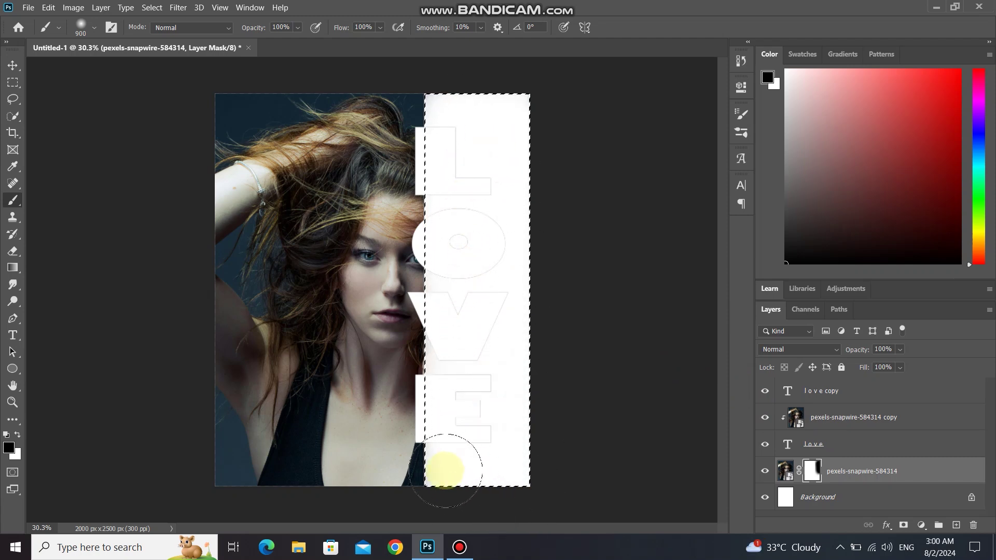
pyautogui.moveTo(456, 112)
pyautogui.mouseDown()
pyautogui.moveTo(511, 121)
pyautogui.moveTo(506, 466)
pyautogui.mouseUp()
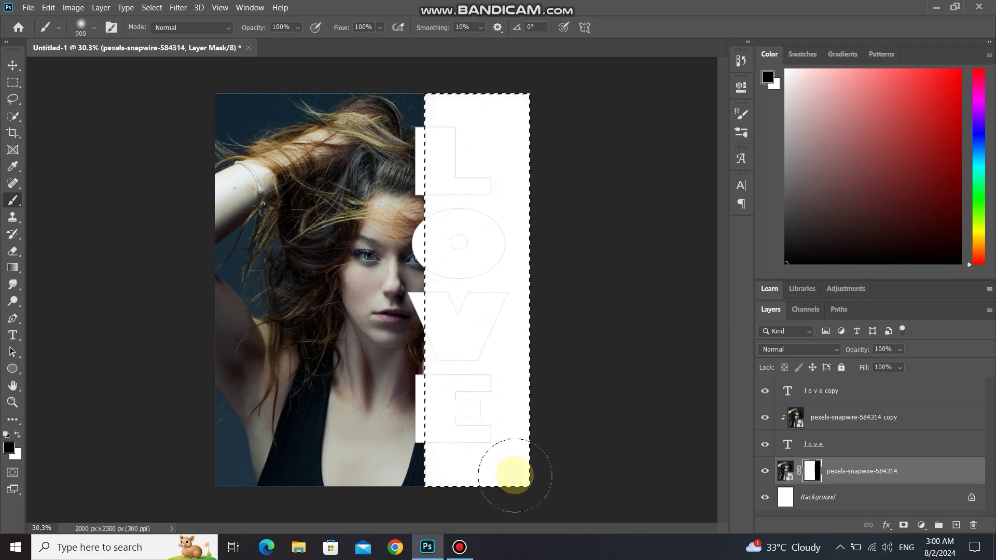
pyautogui.hotkey('ctrl', 'd')
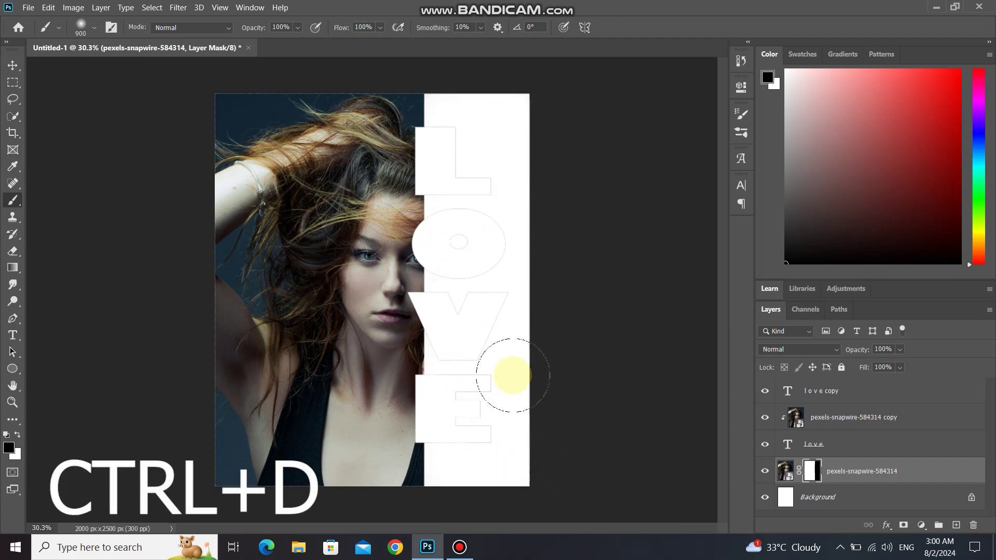
pyautogui.press('v')
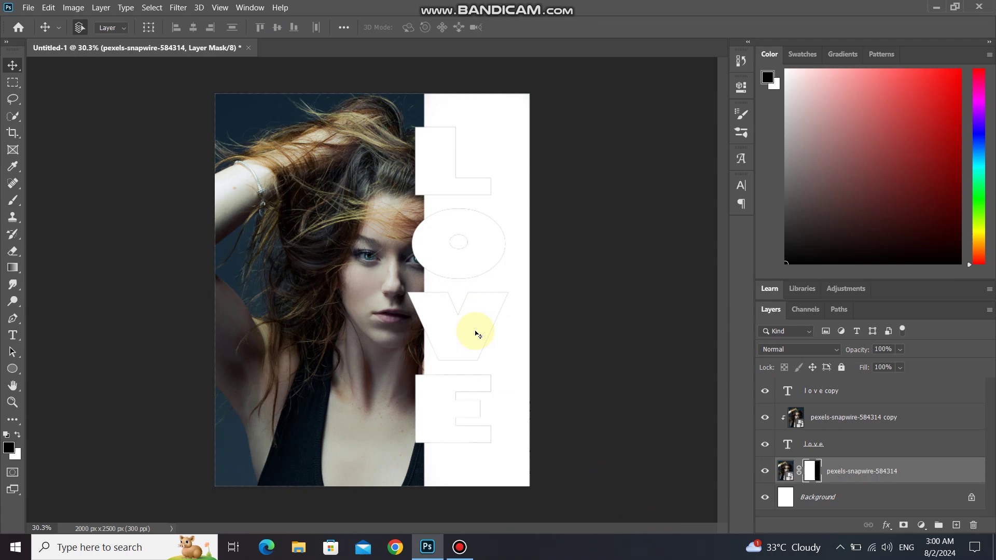
# - Set the fill opacity of the topmost LOVE text copy to 0% in its blending options
pyautogui.click(899, 400)
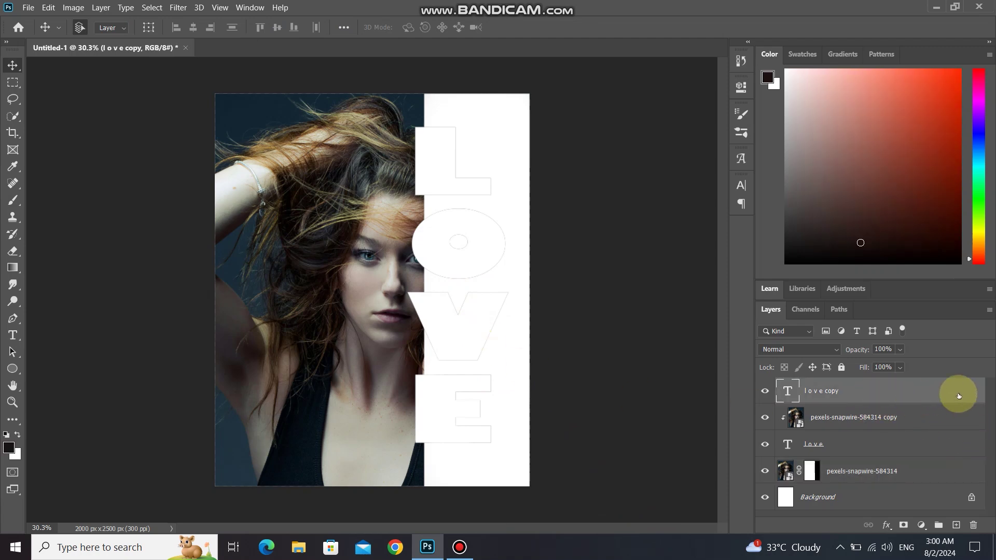
pyautogui.rightClick(957, 392)
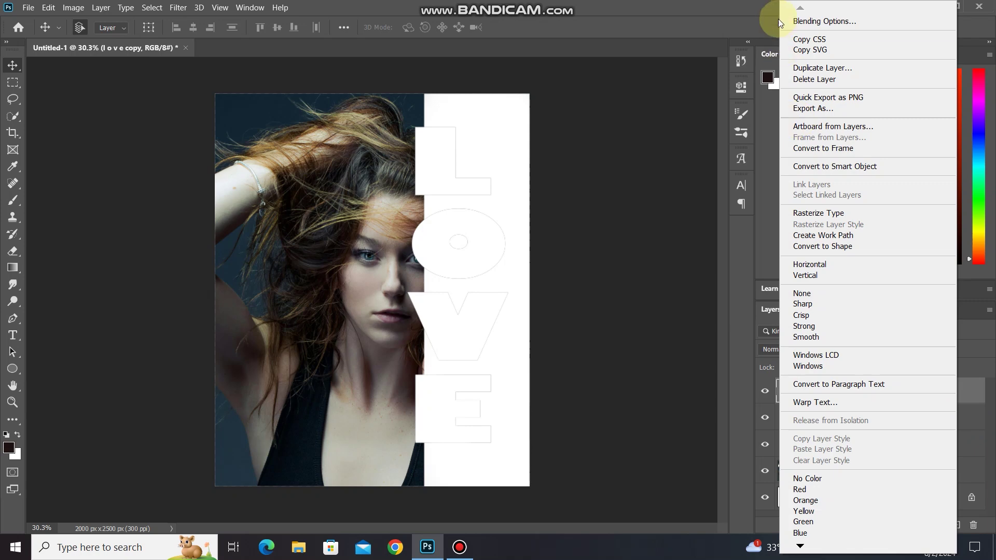
pyautogui.click(807, 21)
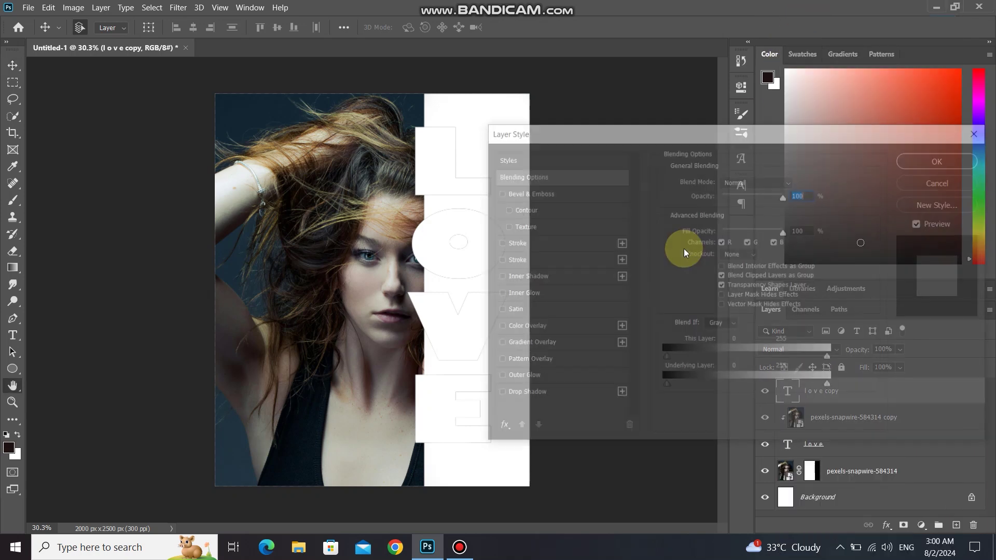
pyautogui.moveTo(627, 139); pyautogui.dragTo(672, 130)
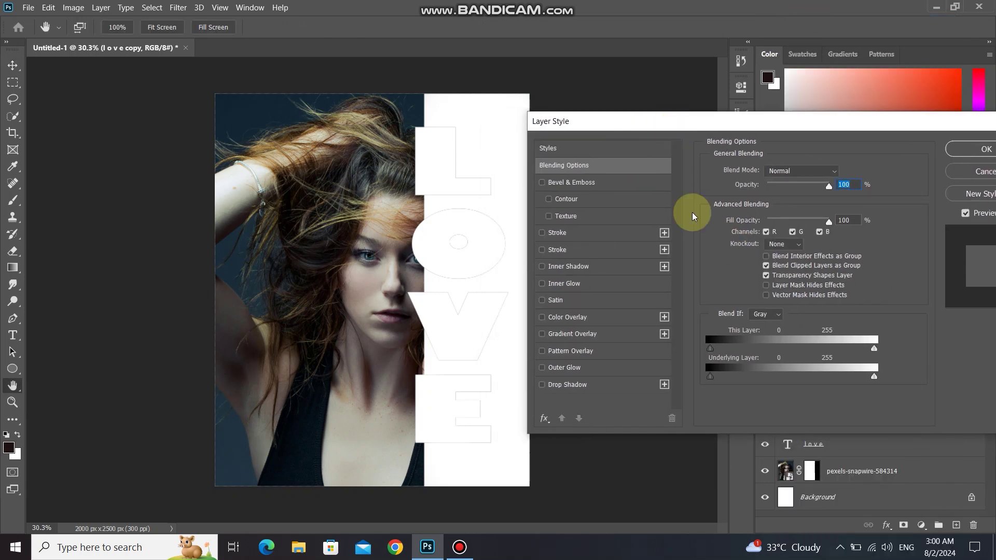
pyautogui.moveTo(830, 224); pyautogui.dragTo(728, 231)
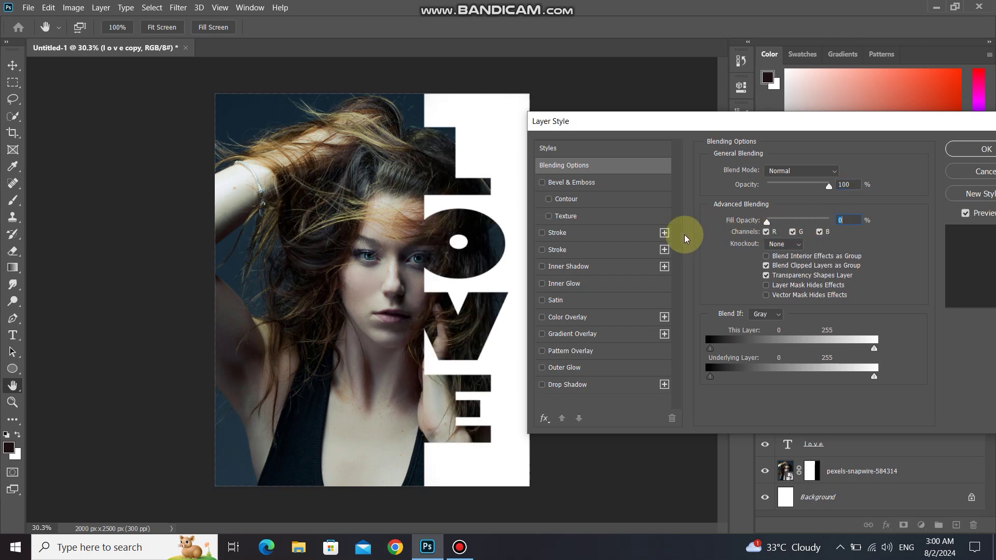
# - Add a white 10 px outside stroke to the LOVE text copy and apply the layer style
pyautogui.click(585, 236)
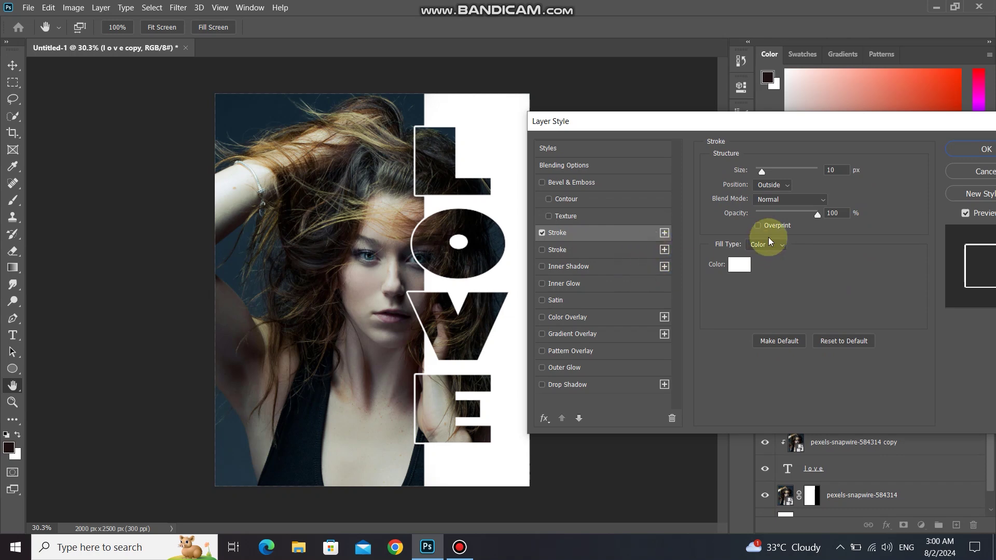
pyautogui.click(782, 185)
pyautogui.click(784, 189)
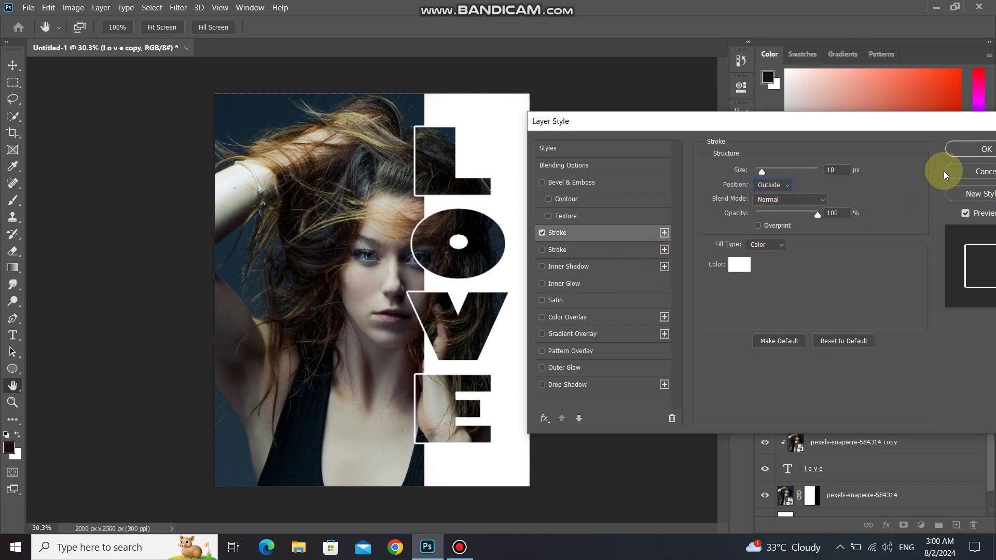
pyautogui.click(957, 152)
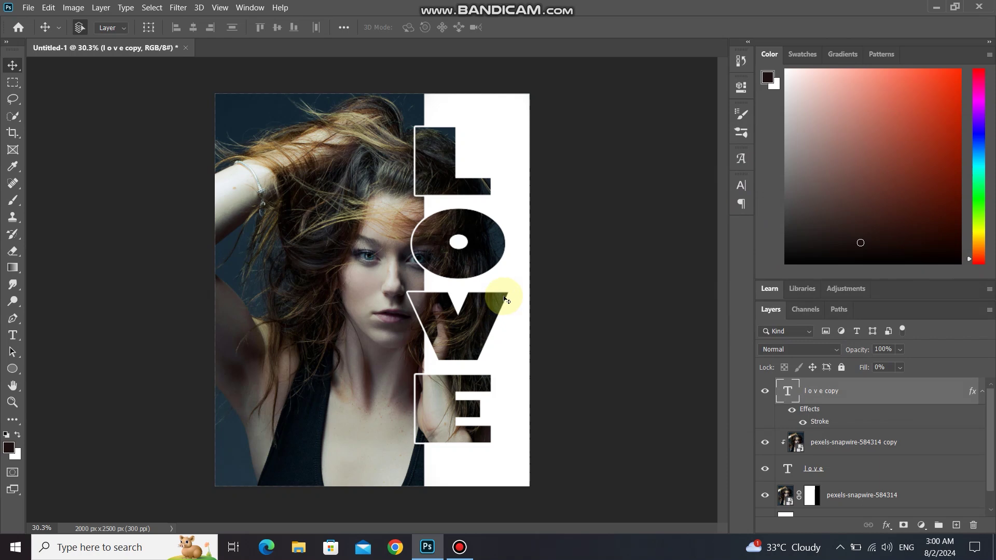
# - Make the Background layer the active layer beneath the masked photo
pyautogui.hotkey('ctrl', '-')
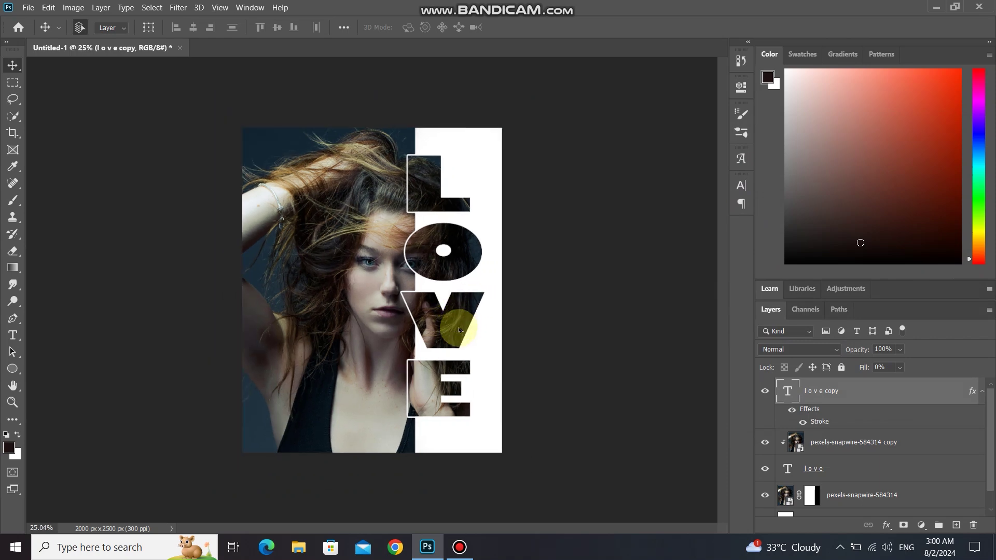
pyautogui.hotkey('ctrl', '+')
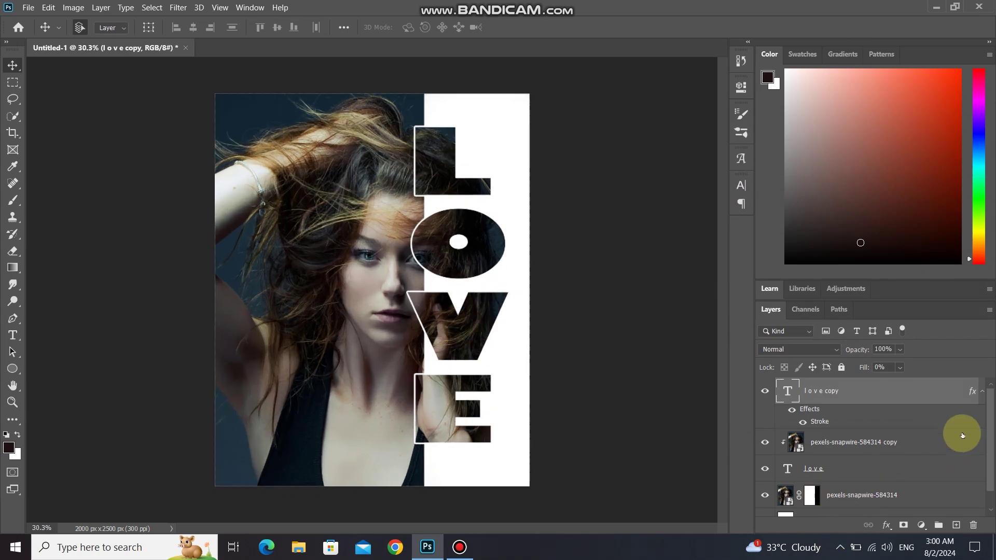
pyautogui.moveTo(987, 420); pyautogui.dragTo(991, 457)
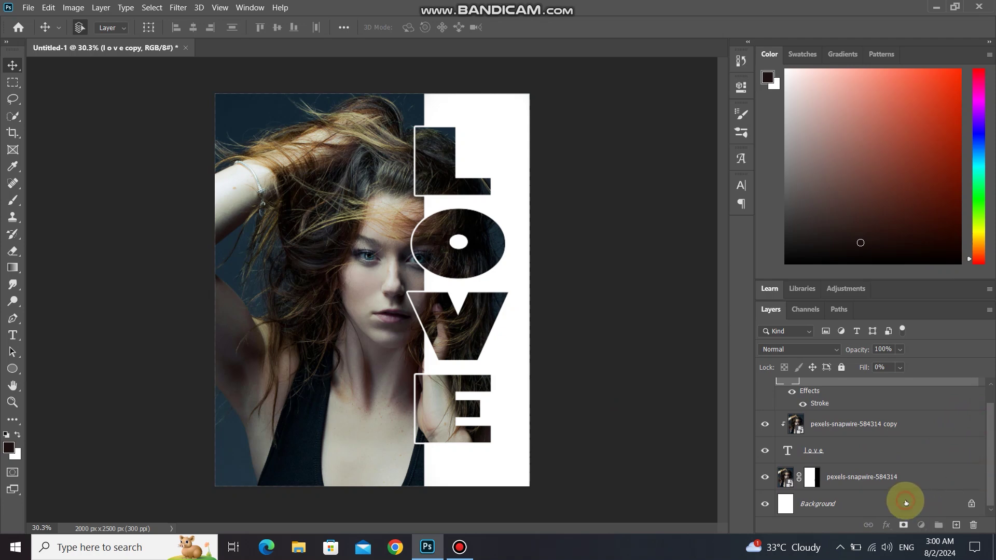
pyautogui.click(905, 501)
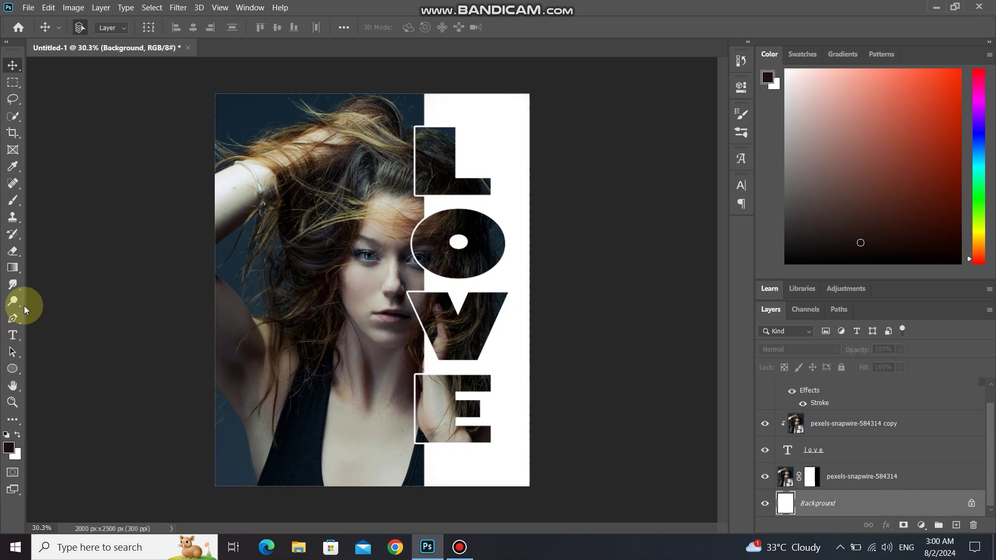
# - Fill the Background layer with the dark blue #192b37 sampled from the photo's backdrop beside the raised arm
pyautogui.click(9, 449)
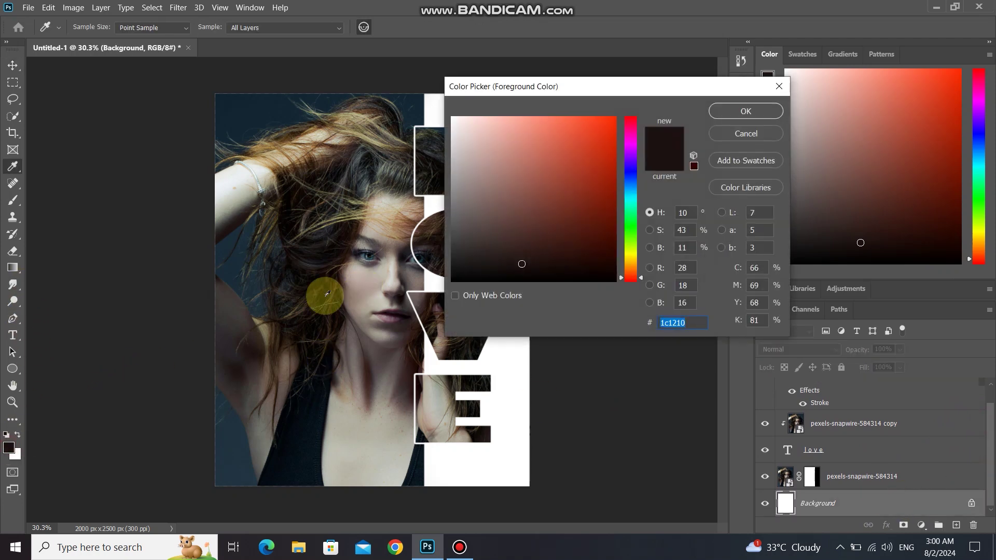
pyautogui.click(234, 229)
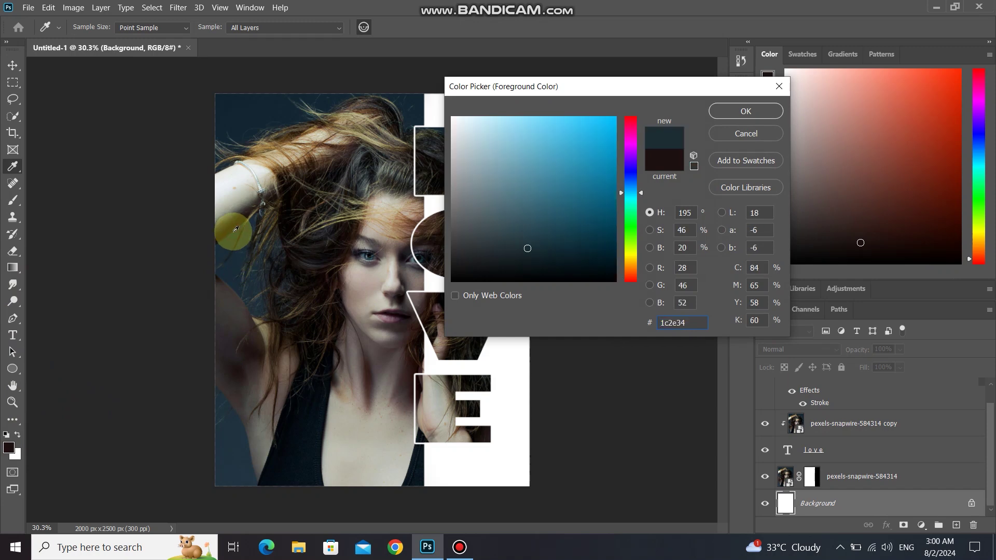
pyautogui.click(313, 252)
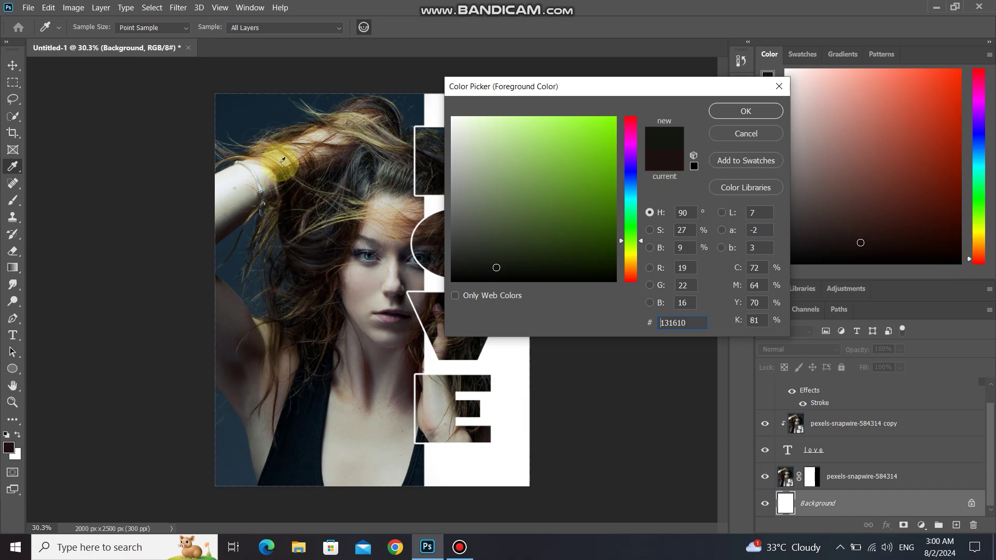
pyautogui.click(270, 133)
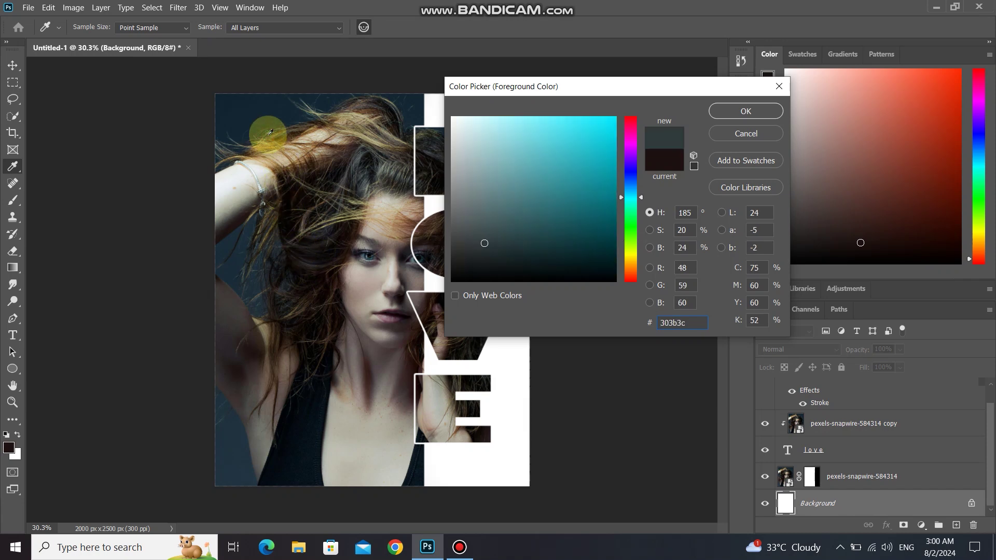
pyautogui.click(229, 238)
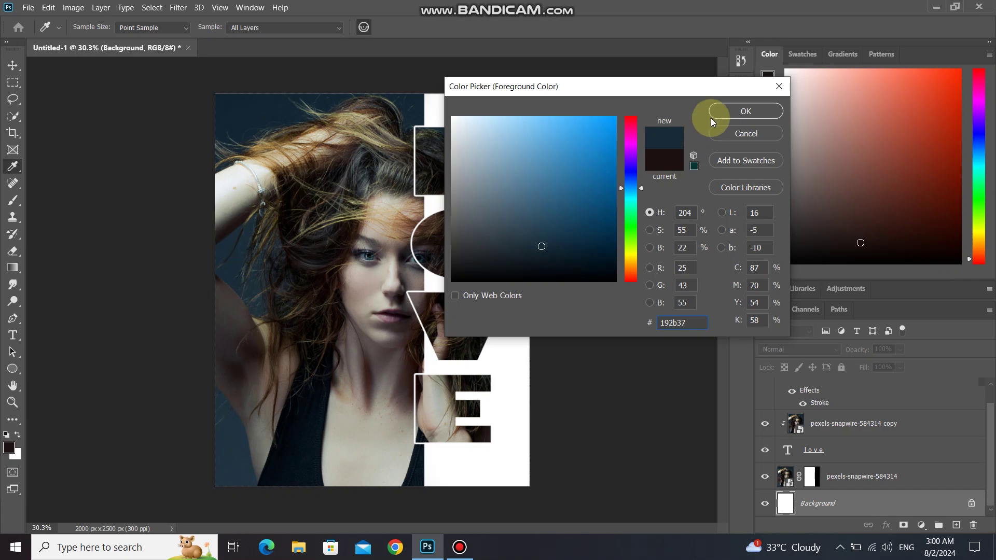
pyautogui.press('v')
pyautogui.click(745, 111)
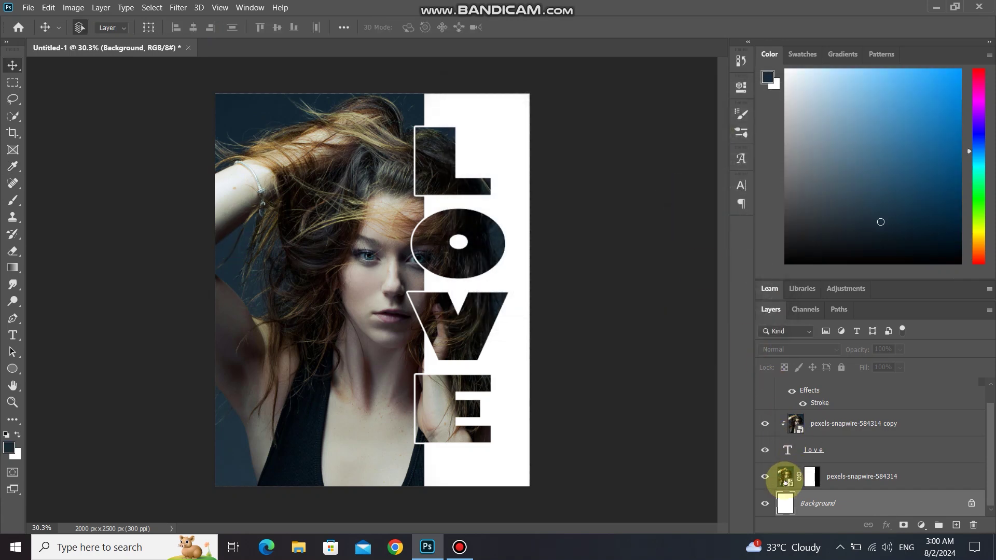
pyautogui.hotkey('alt', 'BackSpace')
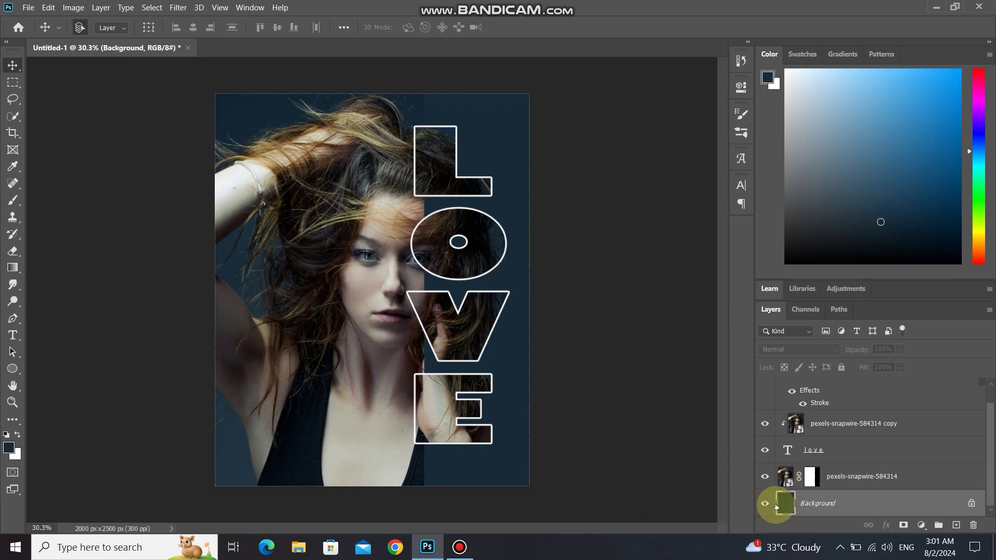
# - Fill the Background layer with the dark brown #1c1210 sampled from the photo
pyautogui.click(9, 447)
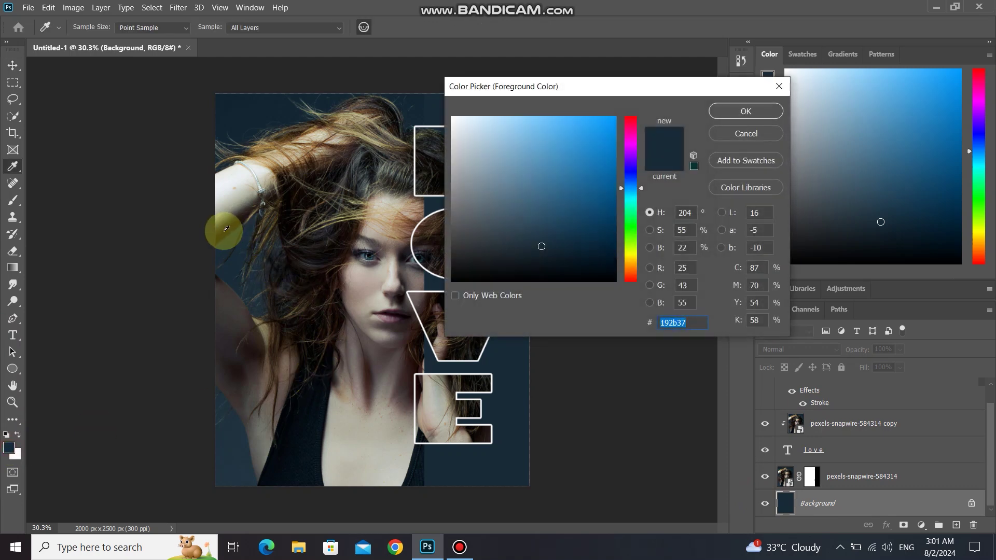
pyautogui.click(225, 235)
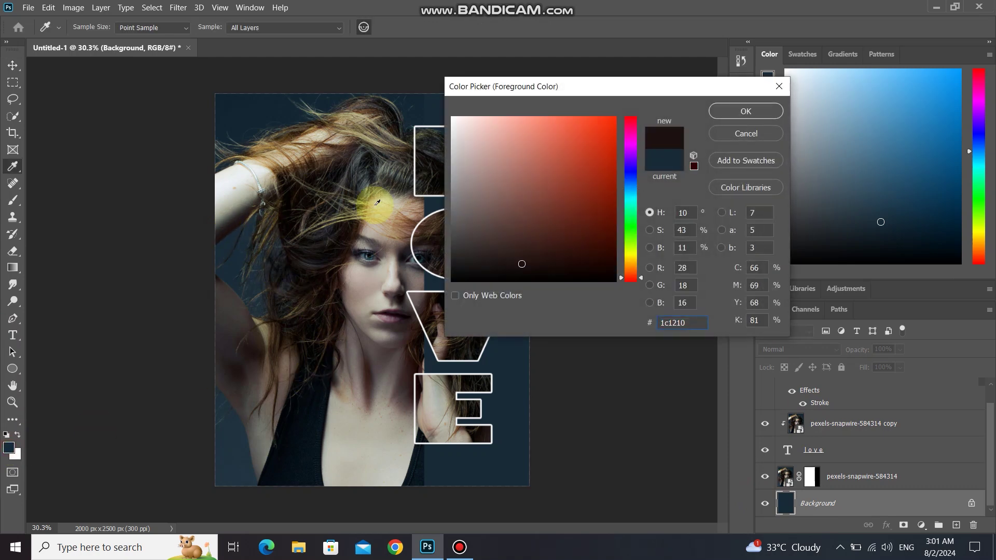
pyautogui.click(766, 112)
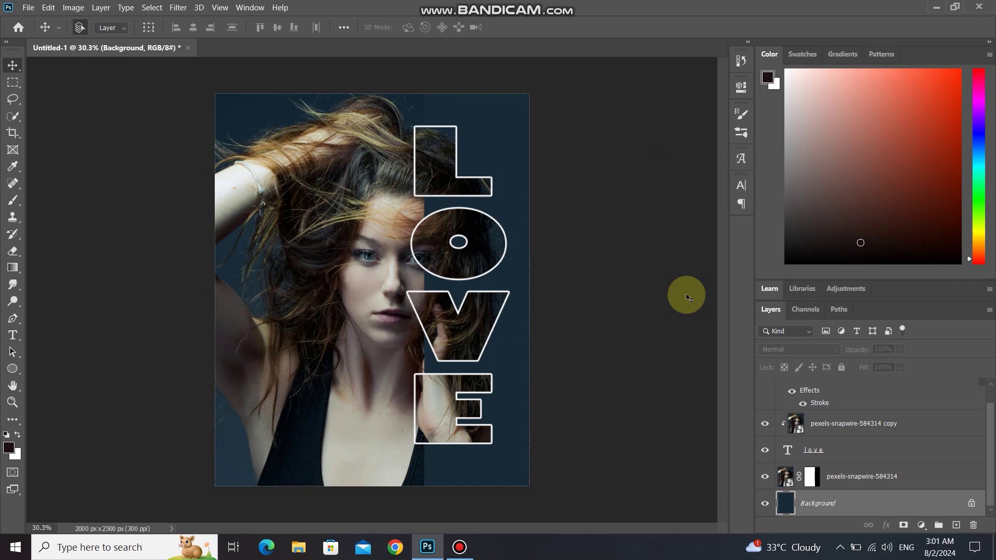
pyautogui.hotkey('alt', 'BackSpace')
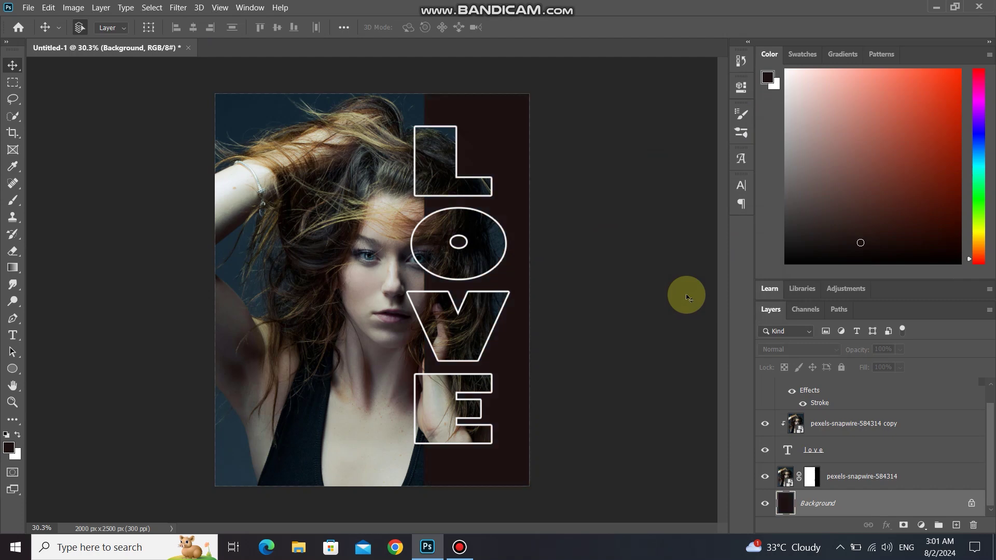
pyautogui.scroll(-1, 467, 374)
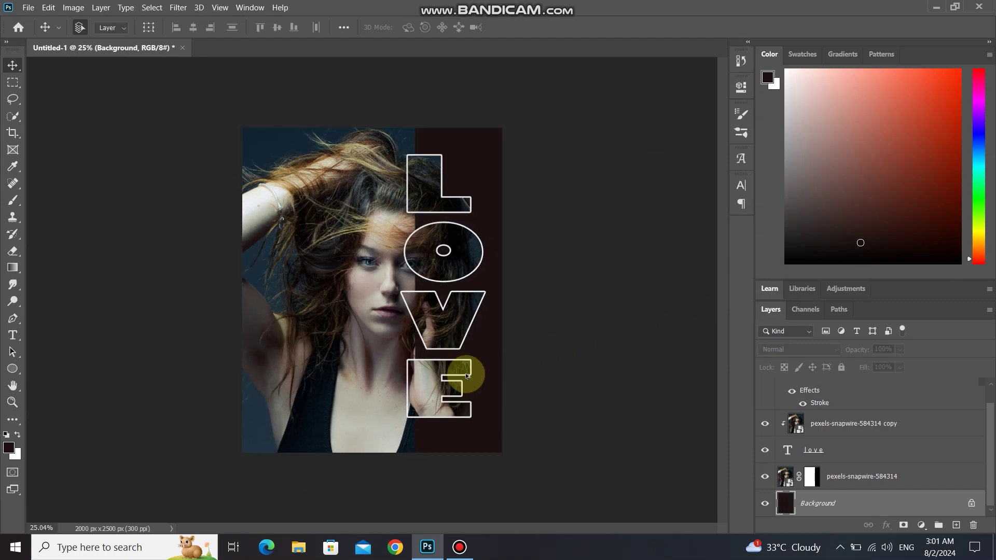
pyautogui.scroll(2, 467, 378)
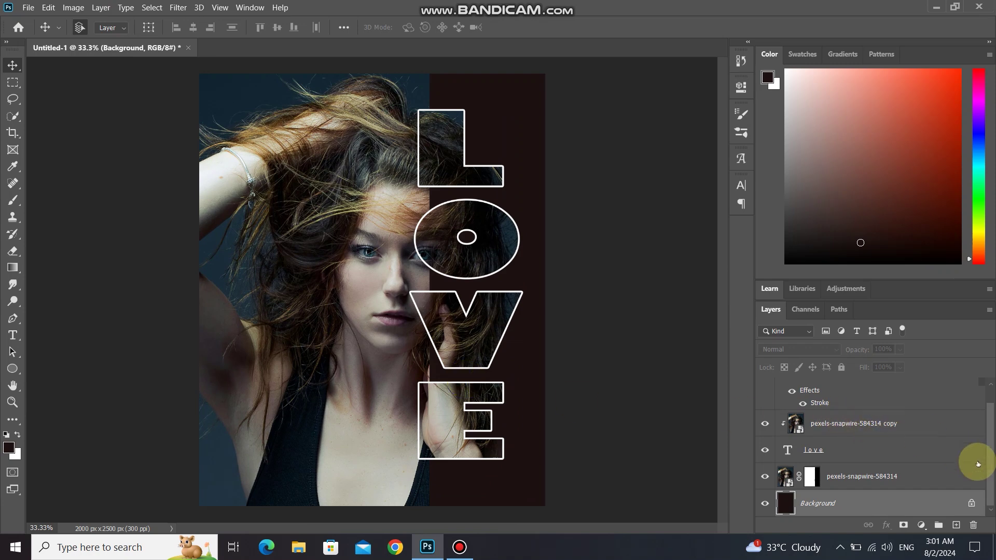
# - Add the word YOUR in white 72 pt Gill Sans Ultra Bold over the hair beside the face, on a text layer above the LOVE copy
pyautogui.moveTo(990, 463); pyautogui.dragTo(991, 434)
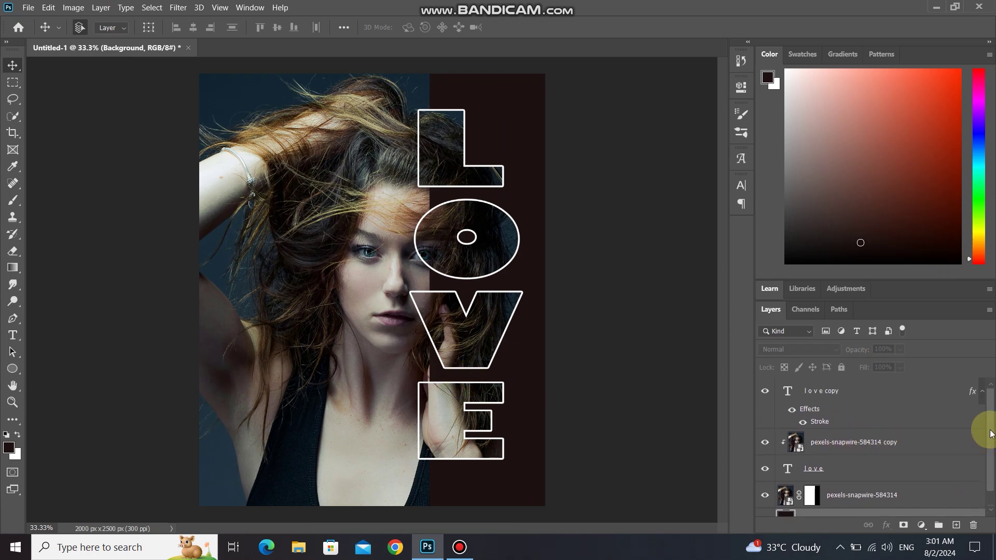
pyautogui.click(796, 418)
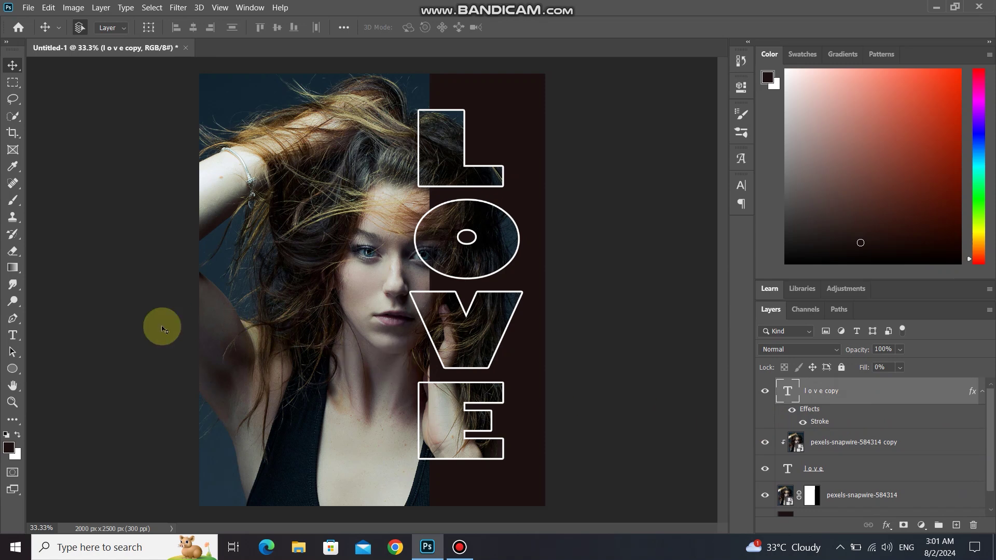
pyautogui.click(12, 335)
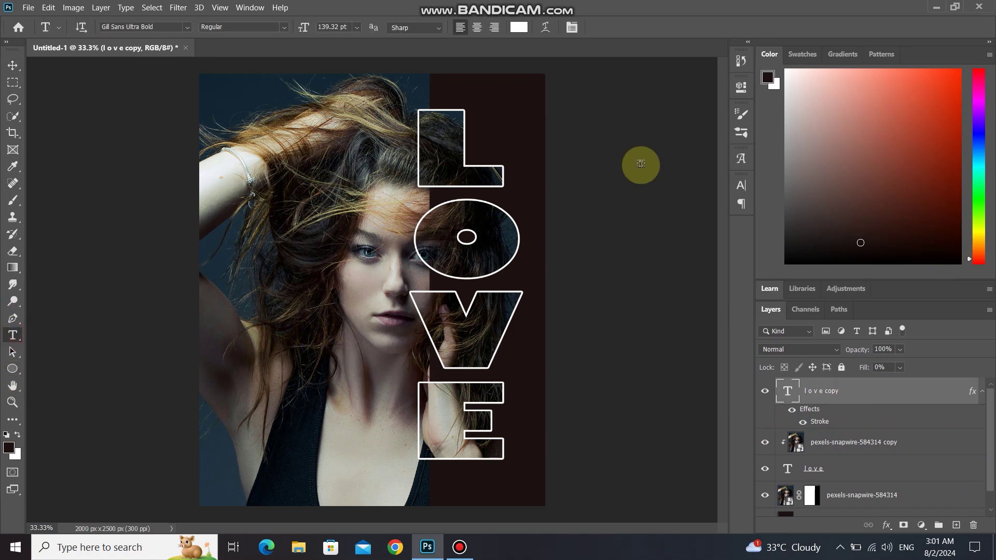
pyautogui.click(741, 159)
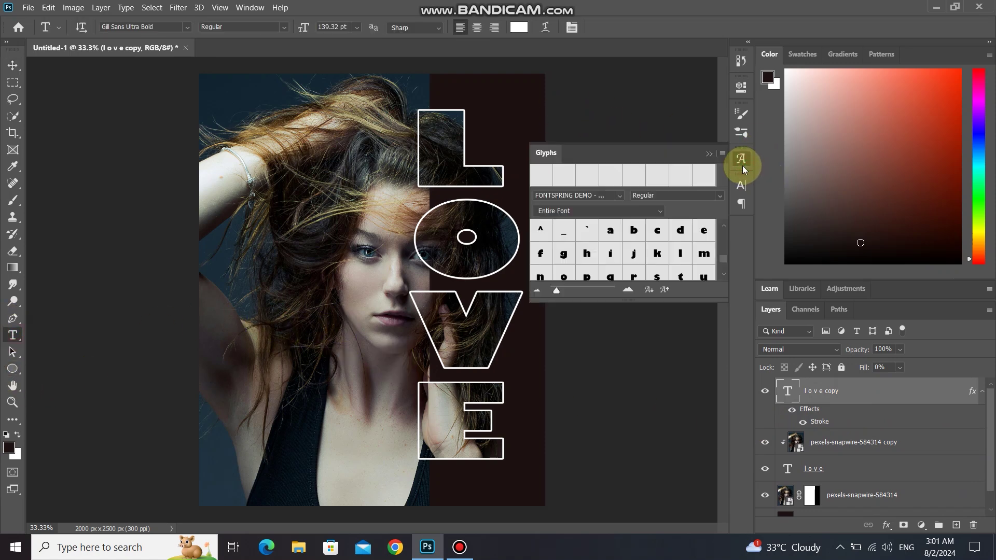
pyautogui.click(741, 185)
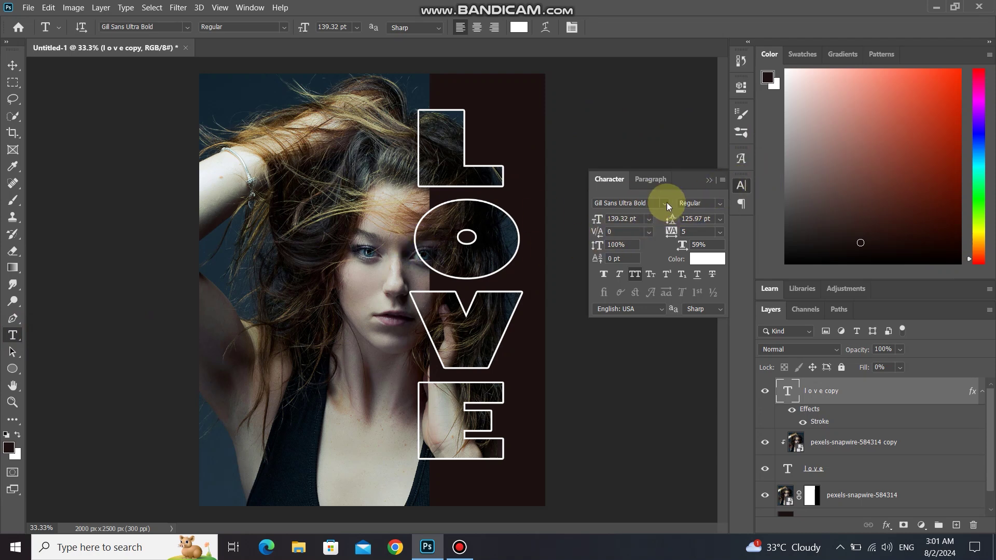
pyautogui.click(708, 180)
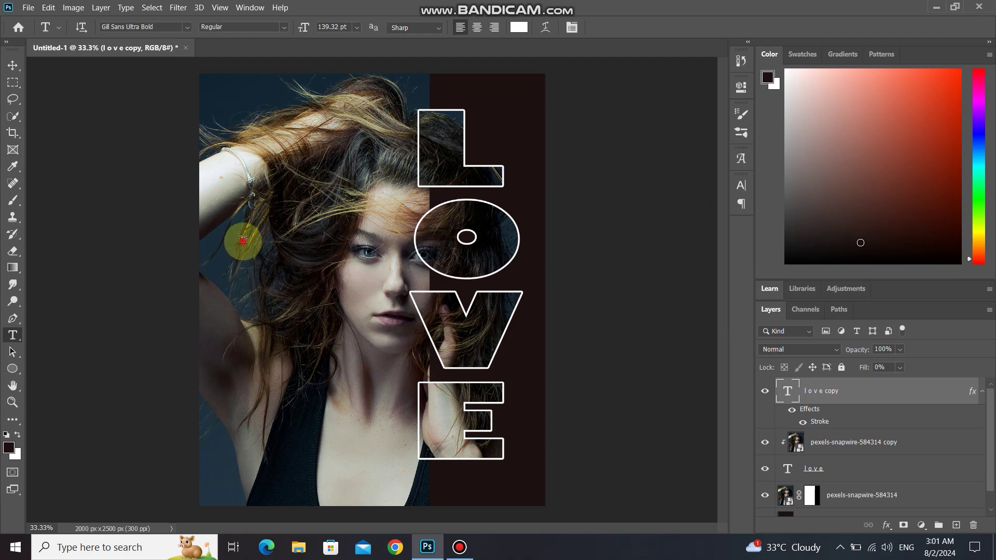
pyautogui.click(244, 242)
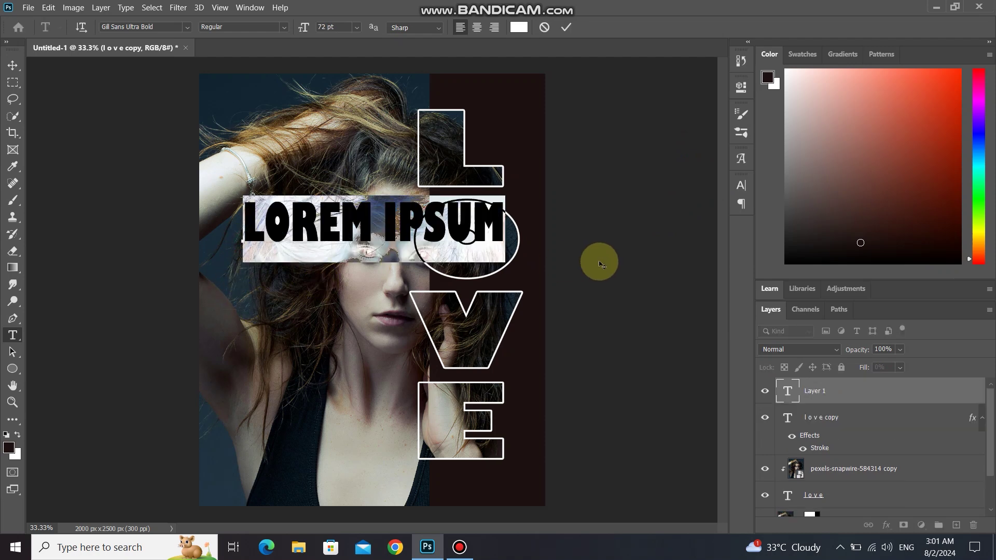
pyautogui.press('BackSpace')
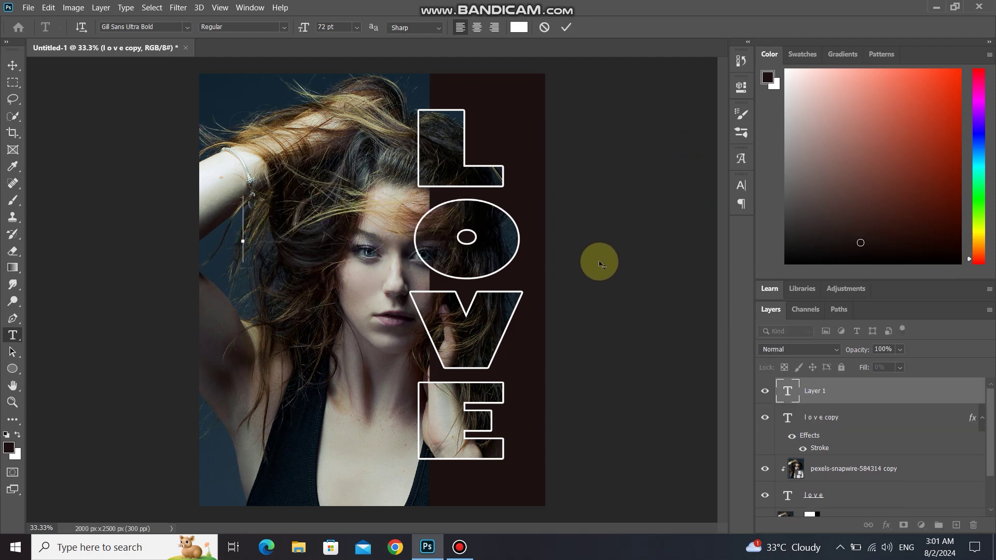
pyautogui.write('YOUR')
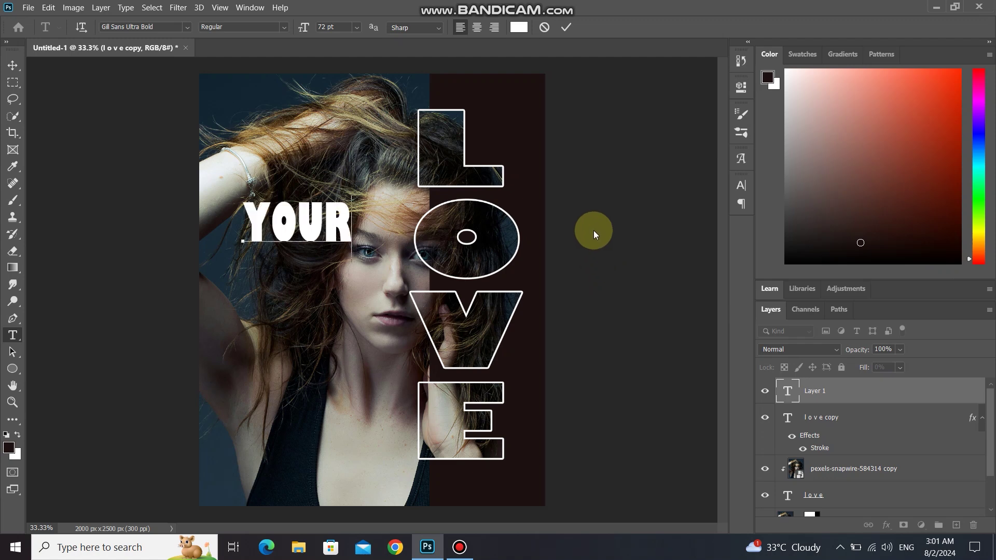
pyautogui.click(565, 28)
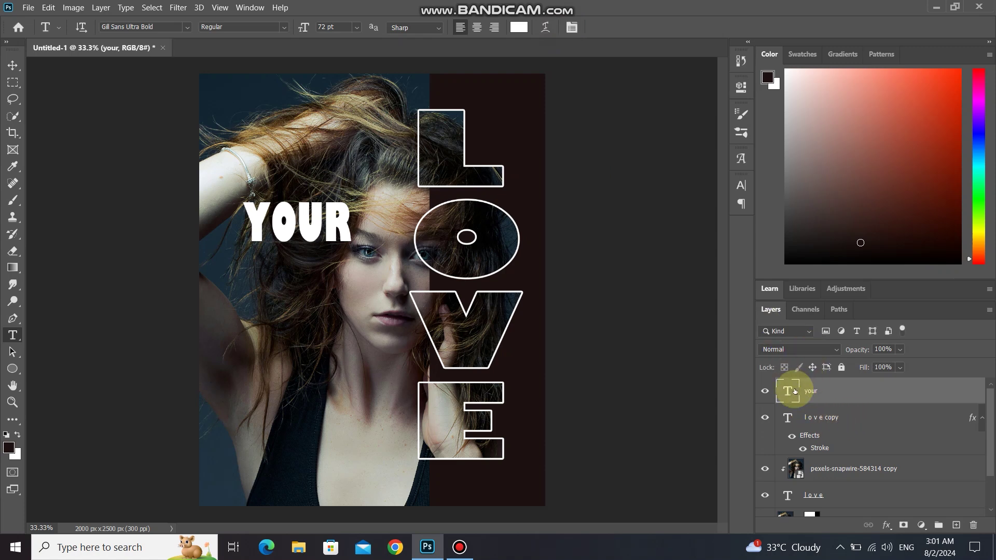
# - Change the font of the word YOUR to Cooper Black
pyautogui.click(741, 186)
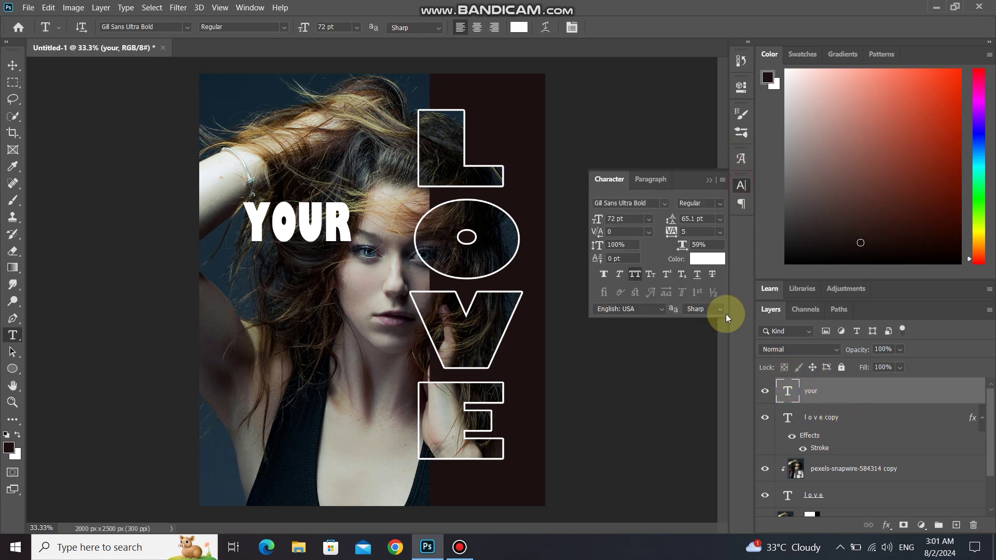
pyautogui.click(663, 203)
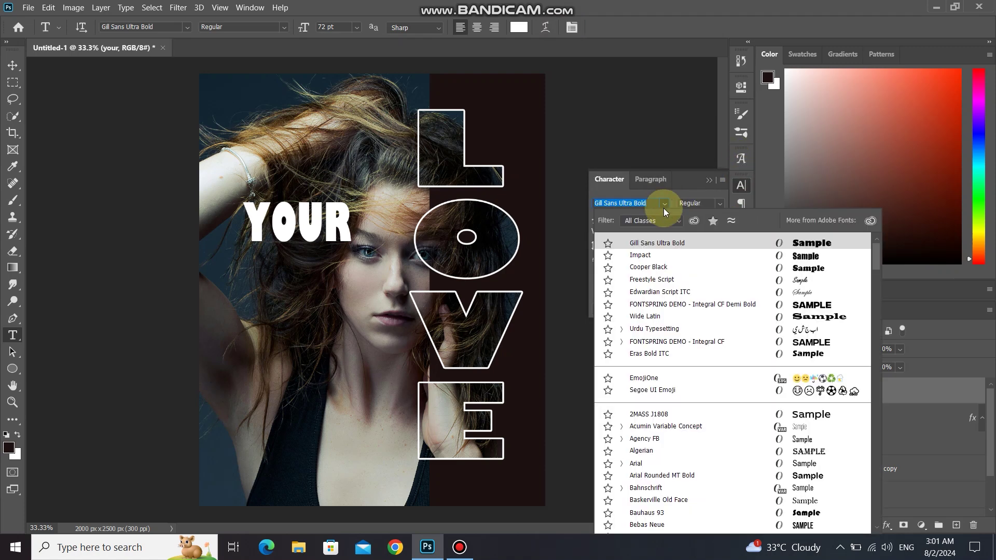
pyautogui.click(686, 267)
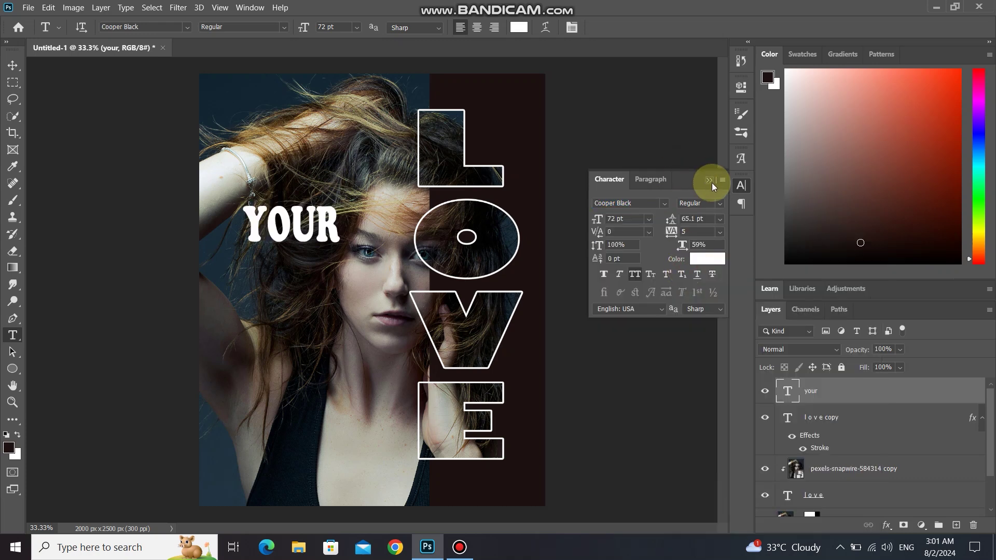
# - Turn off All Caps for the word YOUR and apply Faux Italic without Faux Bold
pyautogui.click(636, 275)
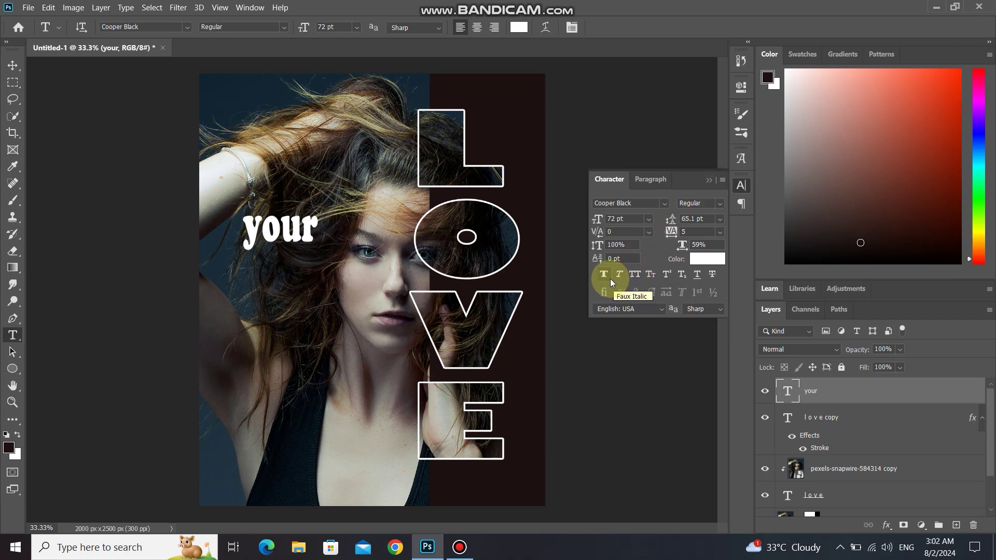
pyautogui.click(604, 275)
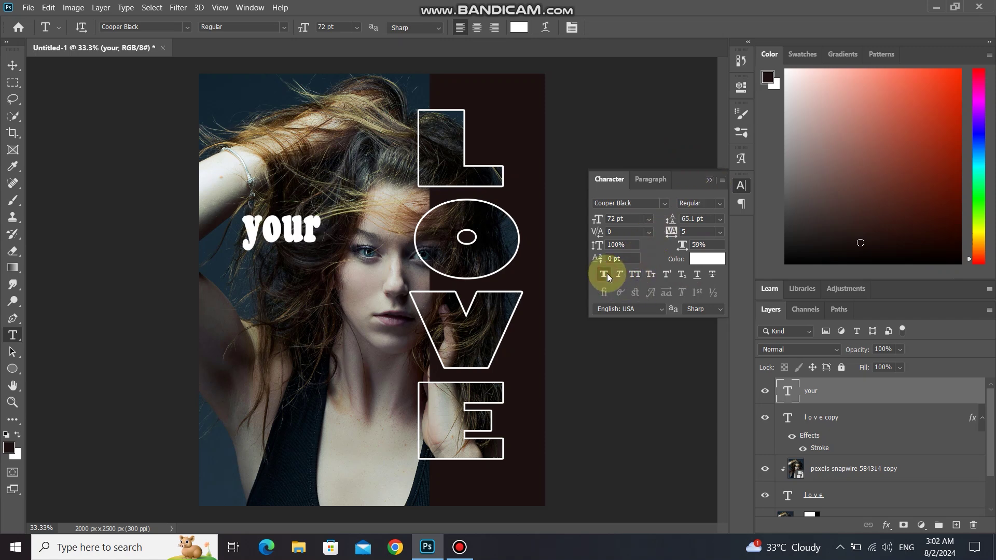
pyautogui.click(608, 273)
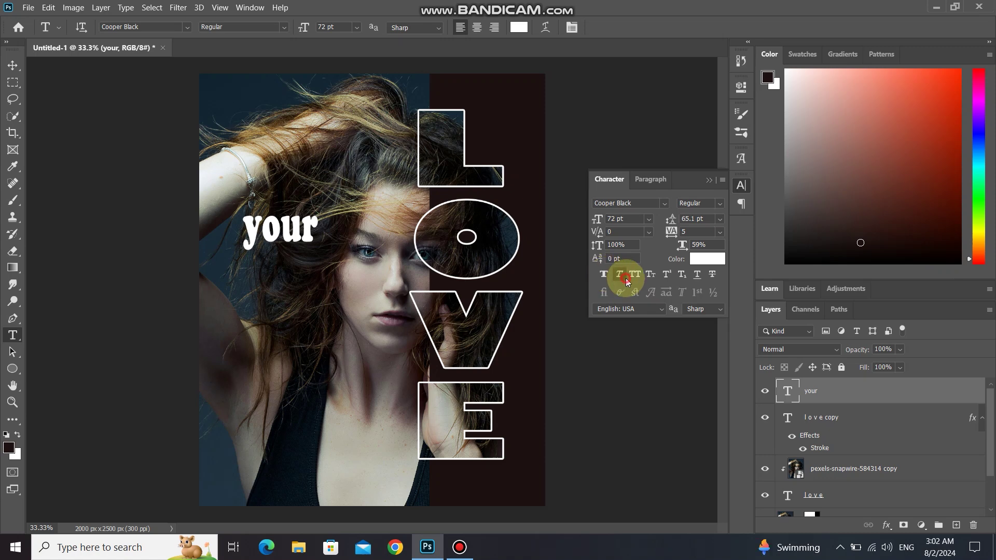
pyautogui.click(626, 280)
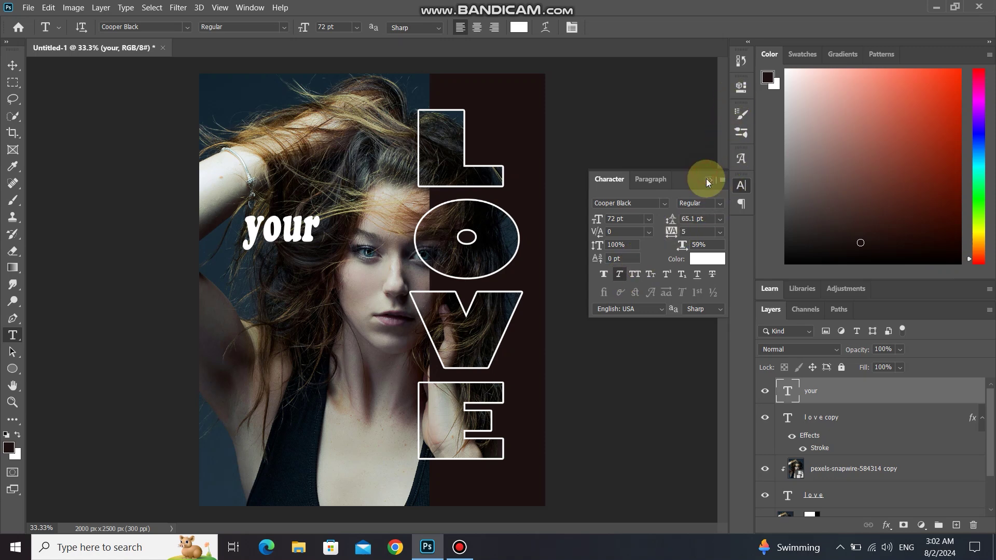
pyautogui.click(741, 185)
# - Replace the text of the word beside the face with Your, using a capital Y
pyautogui.doubleClick(785, 396)
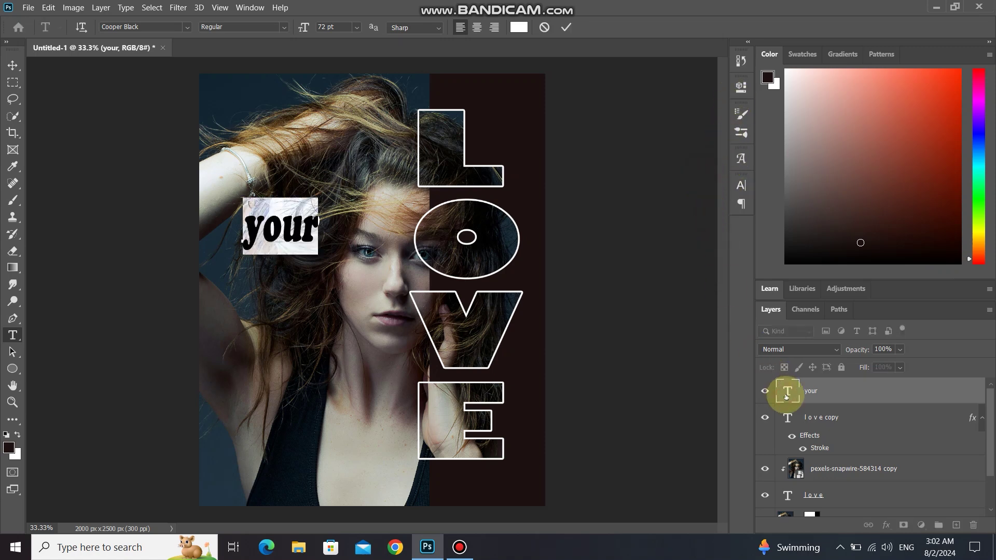
pyautogui.press('BackSpace')
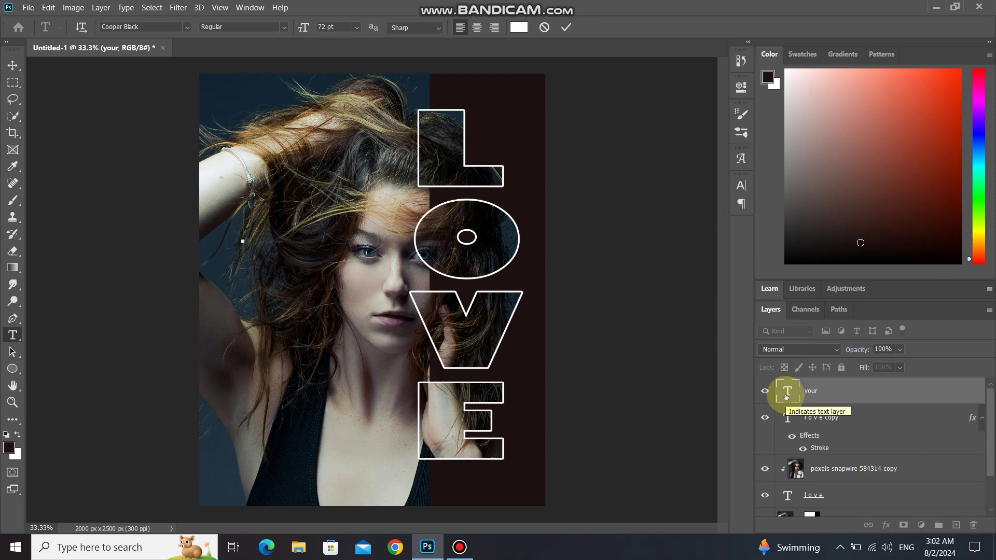
pyautogui.write('Y')
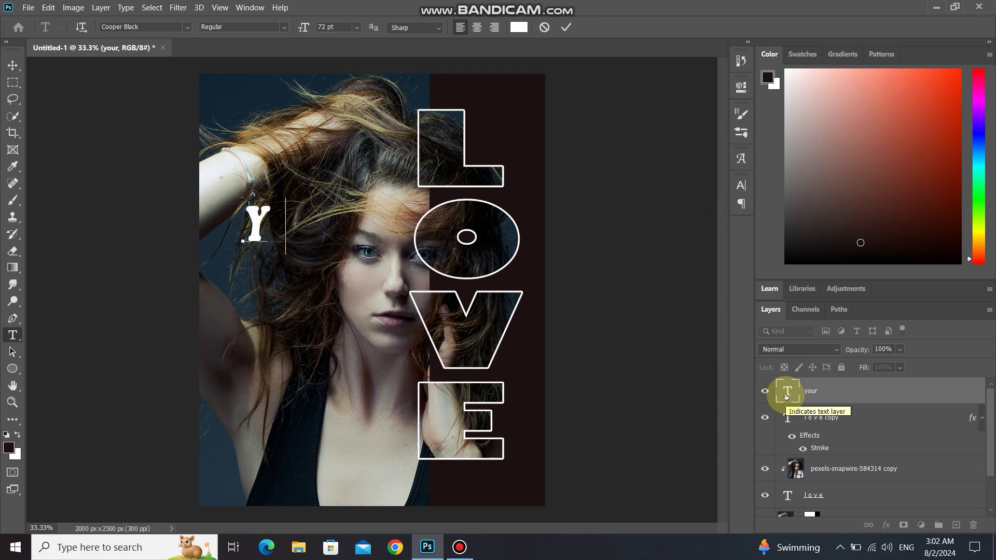
pyautogui.write('our')
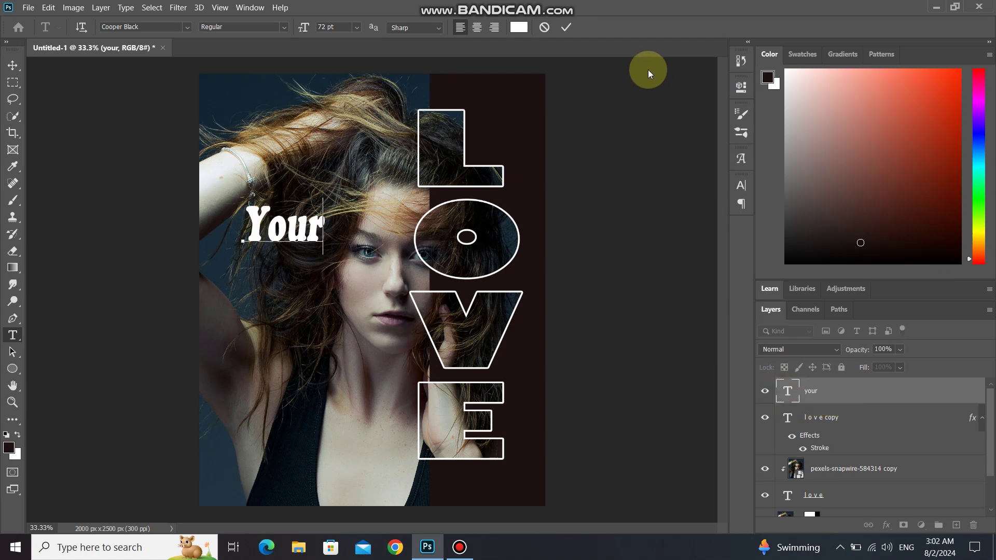
pyautogui.click(572, 27)
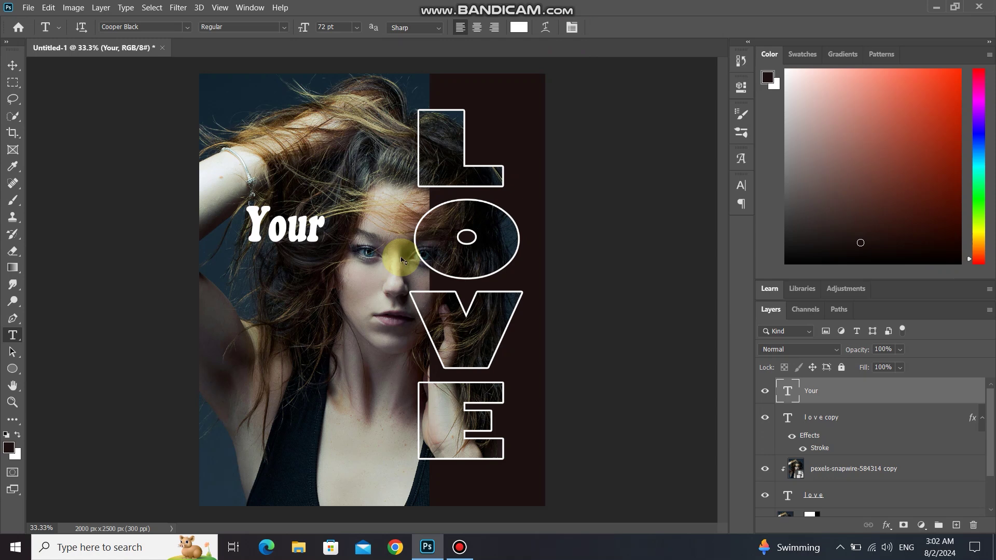
# - Scale the word Your down to about 23 pt and move it to the photo's lower-left area
pyautogui.hotkey('ctrl', 't')
pyautogui.moveTo(321, 201); pyautogui.dragTo(259, 455)
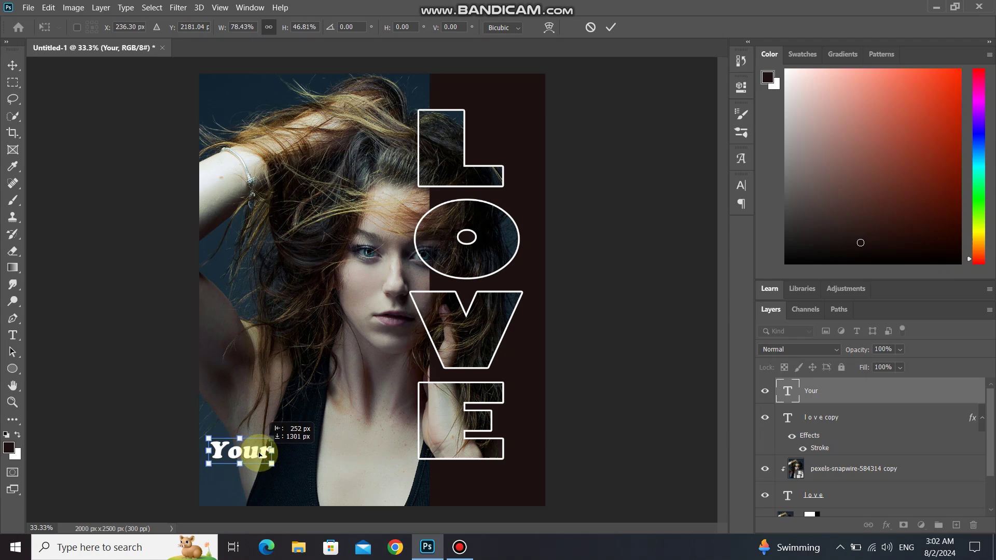
pyautogui.moveTo(272, 438); pyautogui.dragTo(270, 445)
pyautogui.click(608, 32)
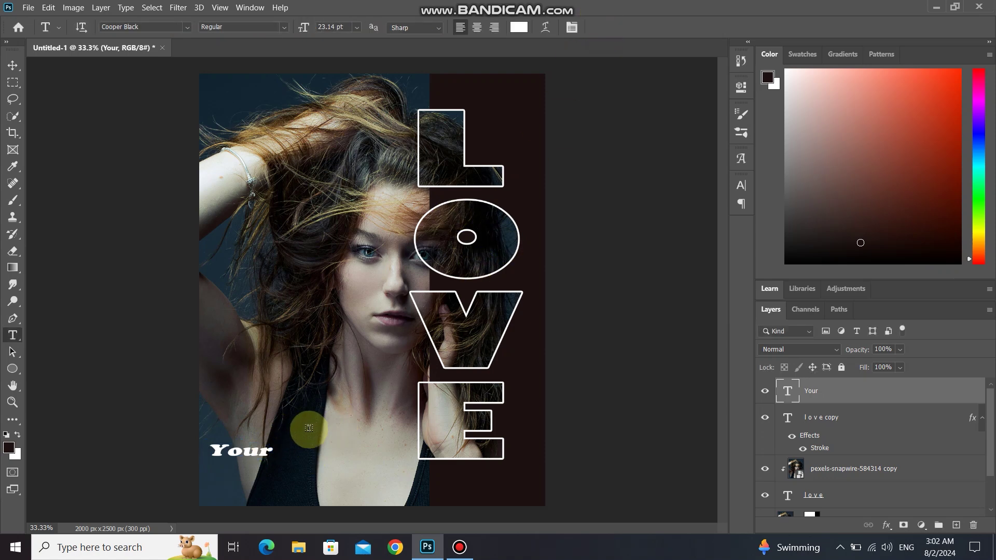
# - Duplicate the word Your slightly below and to the right of the original, and change the copy's text to Peace
pyautogui.press('v')
pyautogui.moveTo(260, 460); pyautogui.dragTo(299, 468)
pyautogui.hotkey('ctrl', 'z')
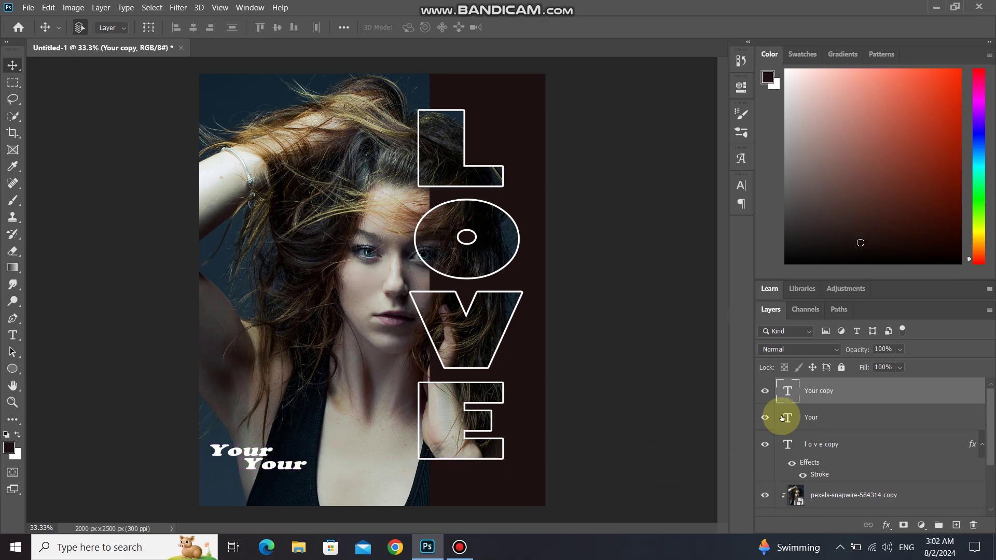
pyautogui.doubleClick(787, 395)
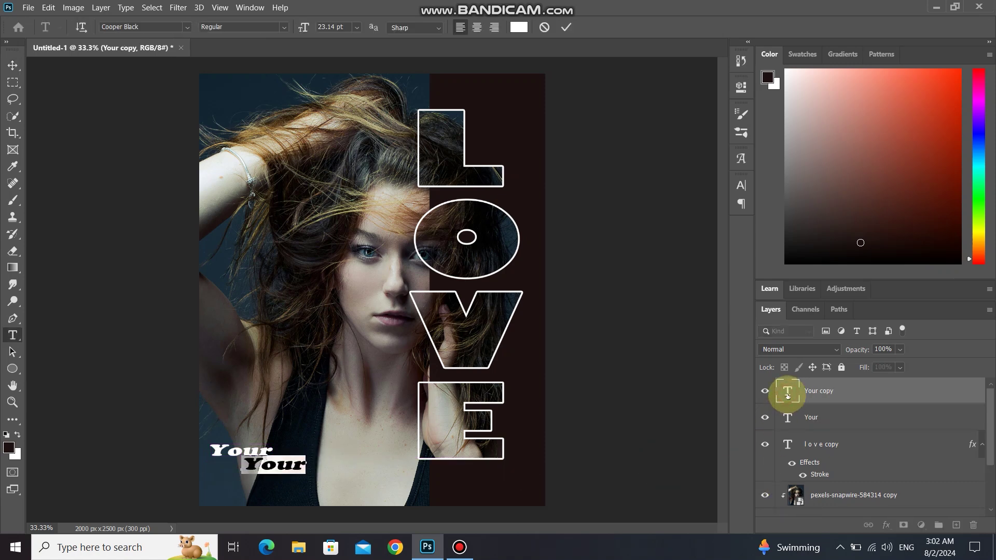
pyautogui.press('BackSpace')
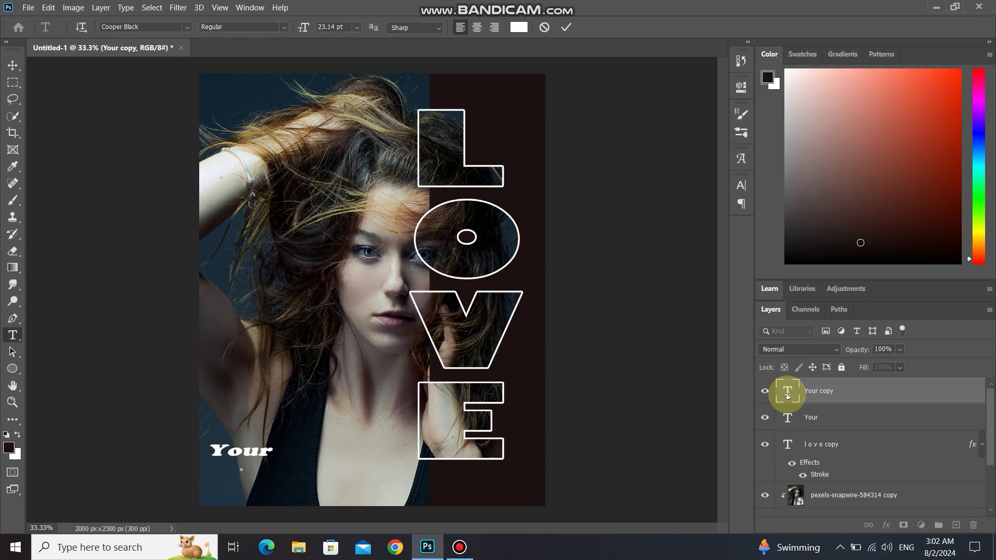
pyautogui.write('Peace')
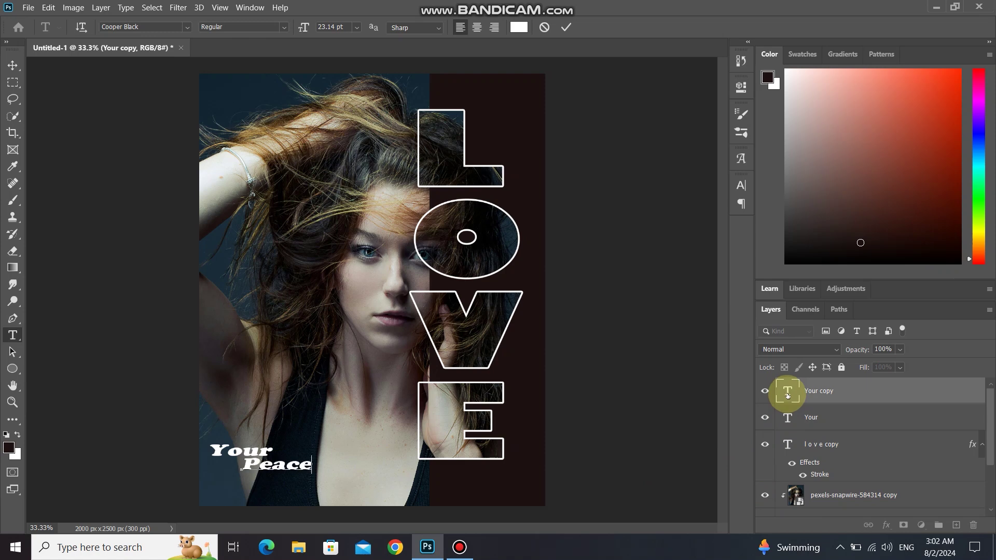
pyautogui.click(565, 28)
# - Move the words Peace and Your closer to the poster's lower-left corner, keeping them staggered on two lines
pyautogui.press('v')
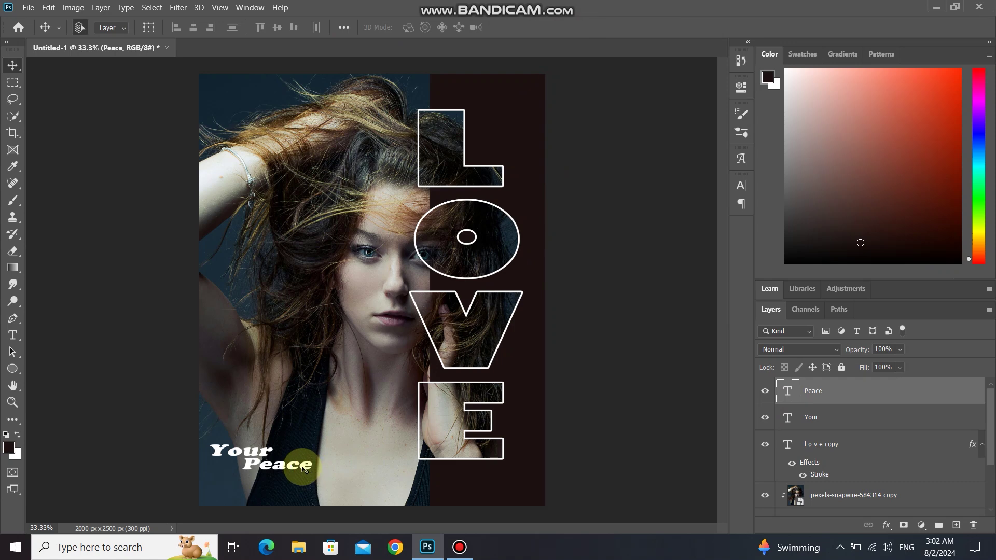
pyautogui.moveTo(303, 471); pyautogui.dragTo(302, 481)
pyautogui.moveTo(260, 452)
pyautogui.mouseDown()
pyautogui.moveTo(252, 463)
pyautogui.moveTo(275, 480)
pyautogui.moveTo(268, 488)
pyautogui.moveTo(258, 466)
pyautogui.mouseUp()
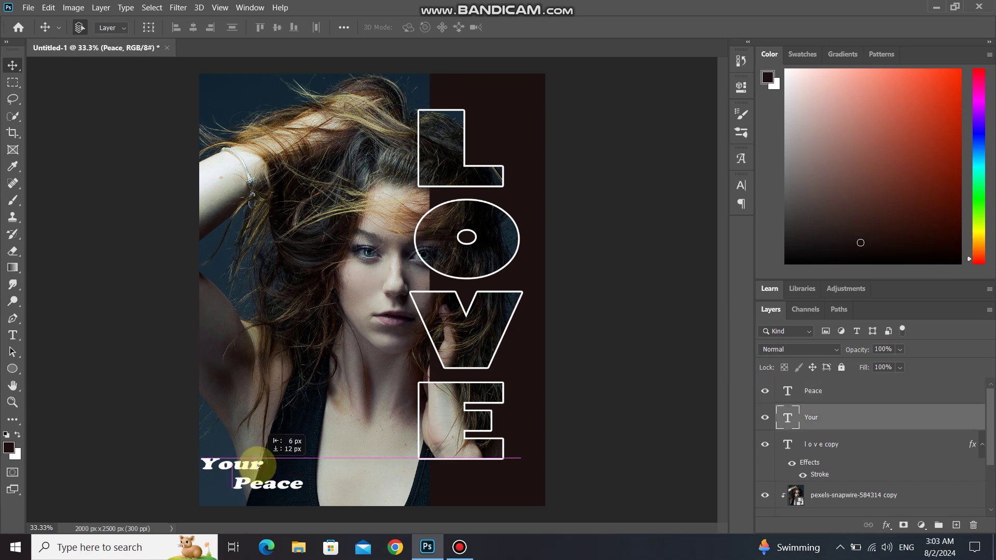
pyautogui.scroll(-2, 387, 463)
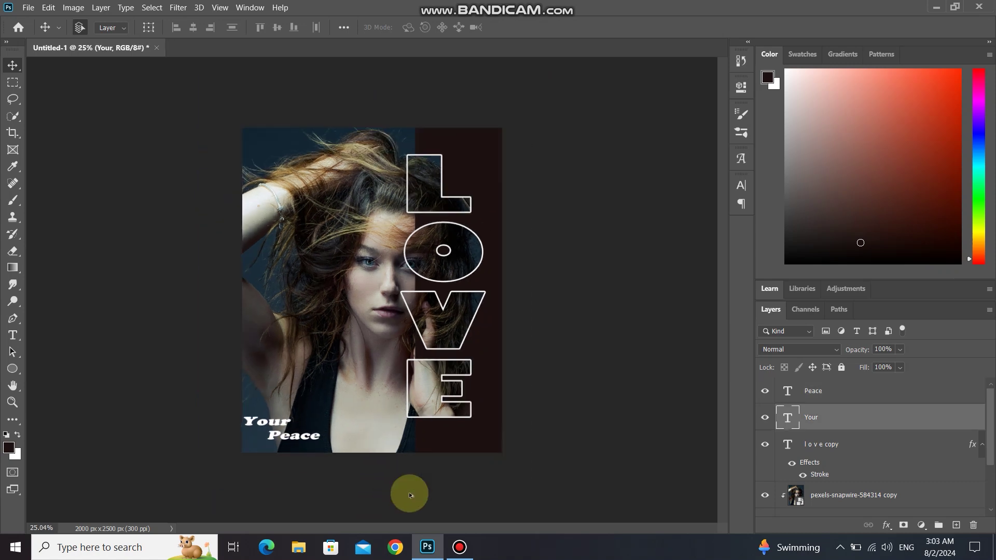
pyautogui.scroll(1, 409, 493)
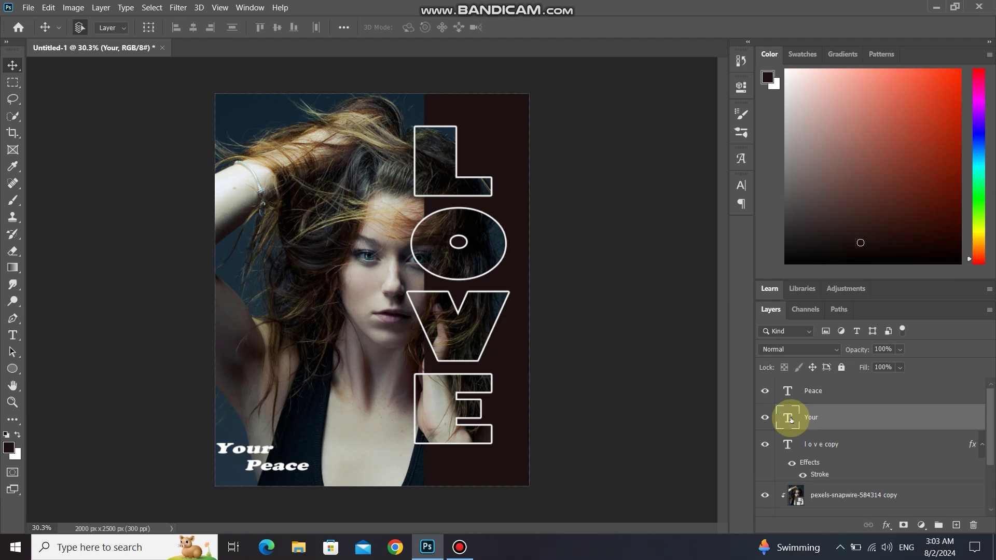
# - Add the word Design in white 72 pt Cooper Black over the forehead, on a new text layer above Peace
pyautogui.click(825, 399)
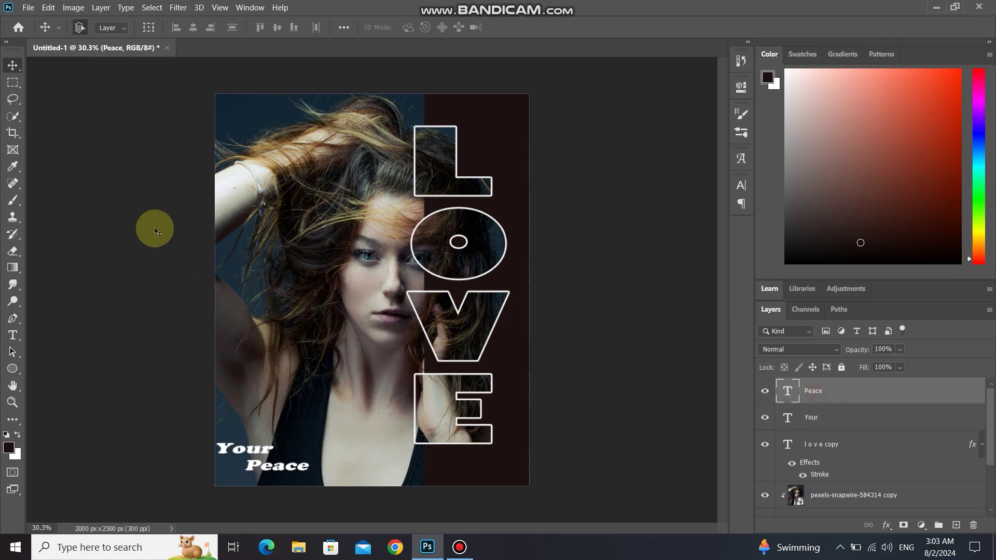
pyautogui.click(13, 335)
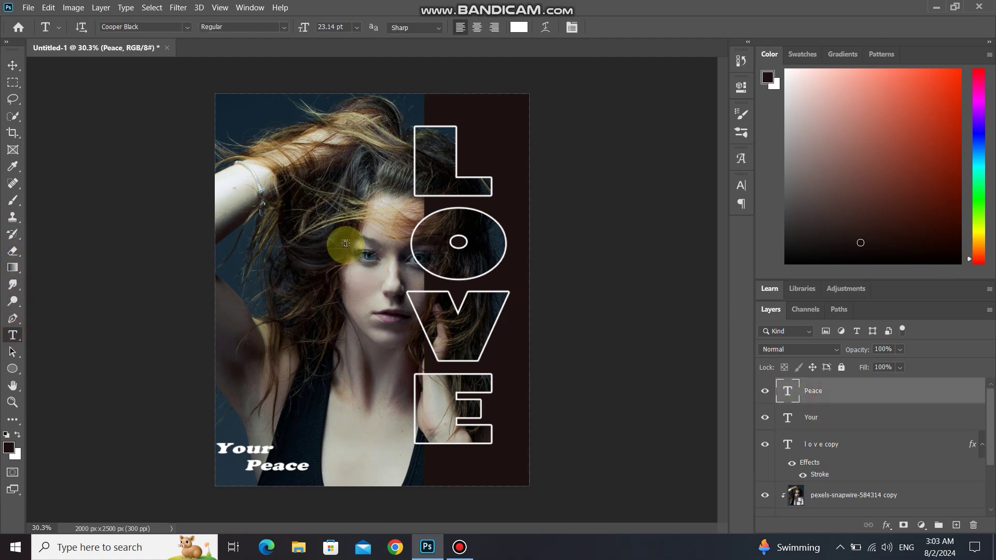
pyautogui.click(353, 220)
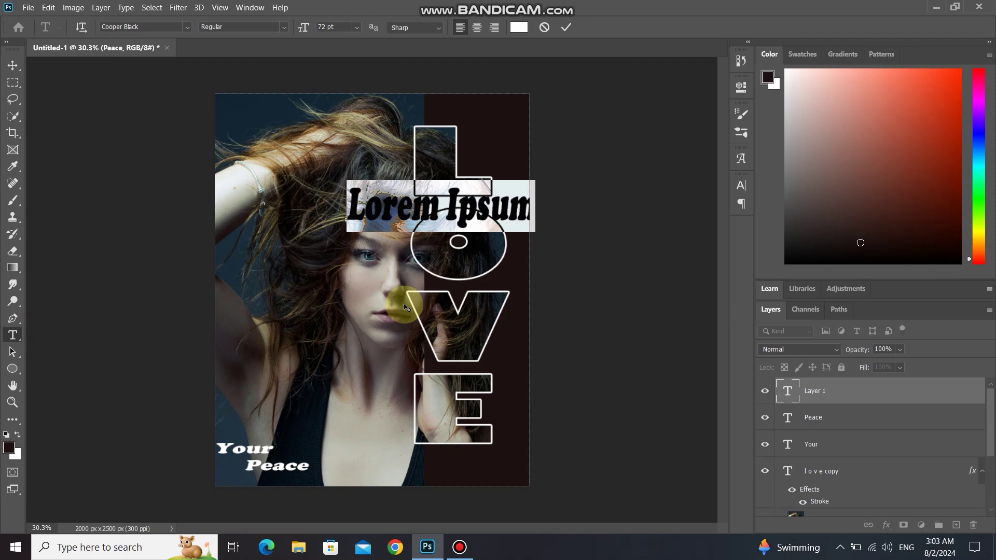
pyautogui.write('d')
pyautogui.press('BackSpace')
pyautogui.write('G')
pyautogui.press('BackSpace')
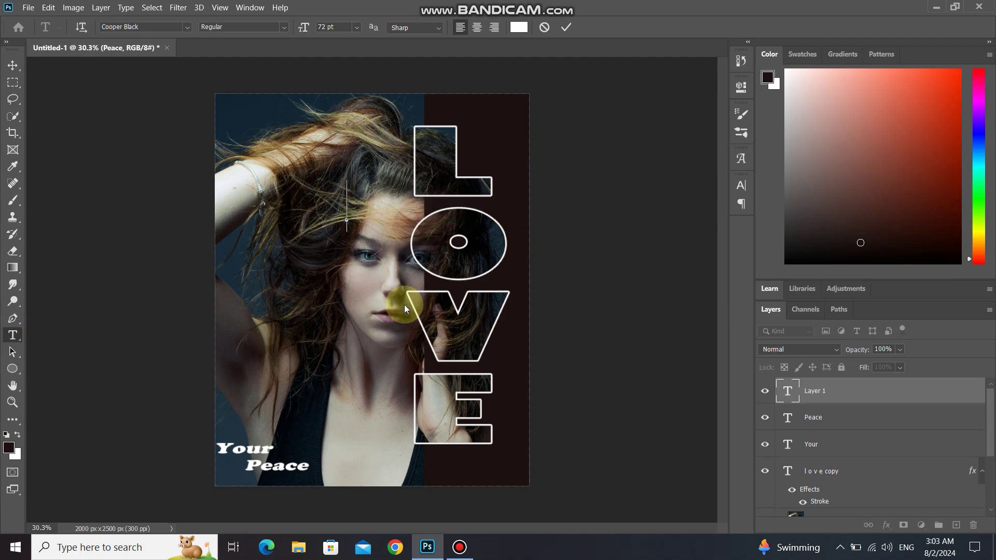
pyautogui.write('Desi')
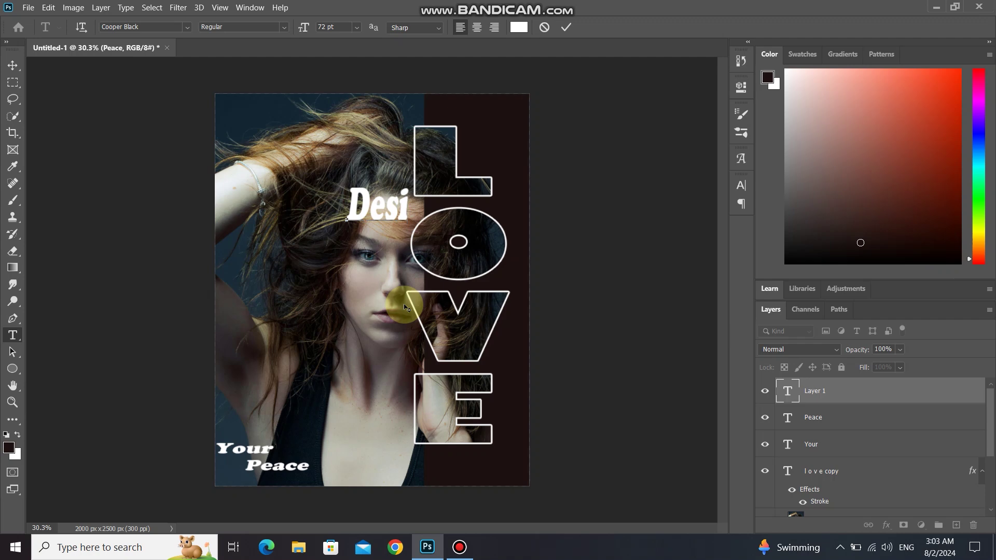
pyautogui.write('n')
pyautogui.press('BackSpace')
pyautogui.write('gn')
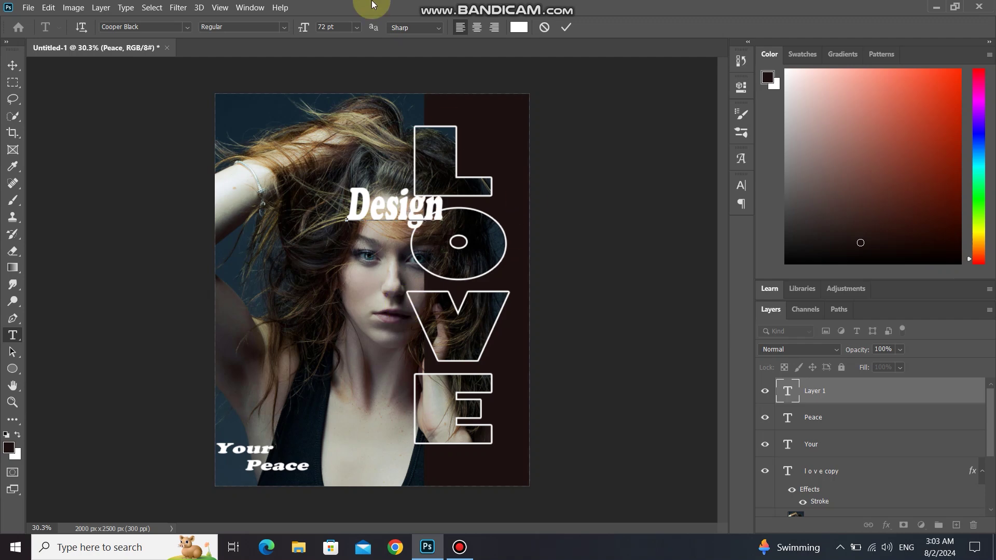
pyautogui.click(566, 29)
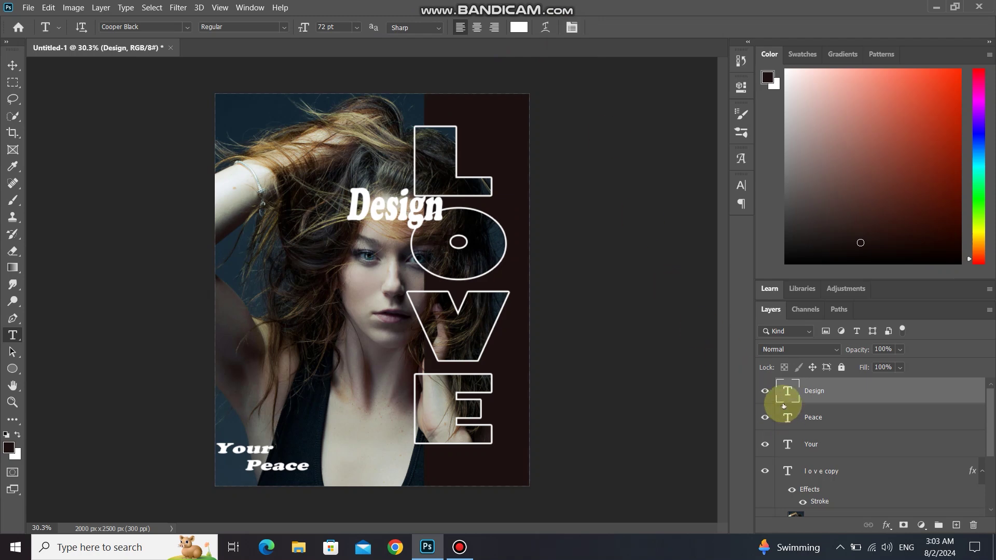
# - Change the font of the word Design to Freestyle Script
pyautogui.click(743, 188)
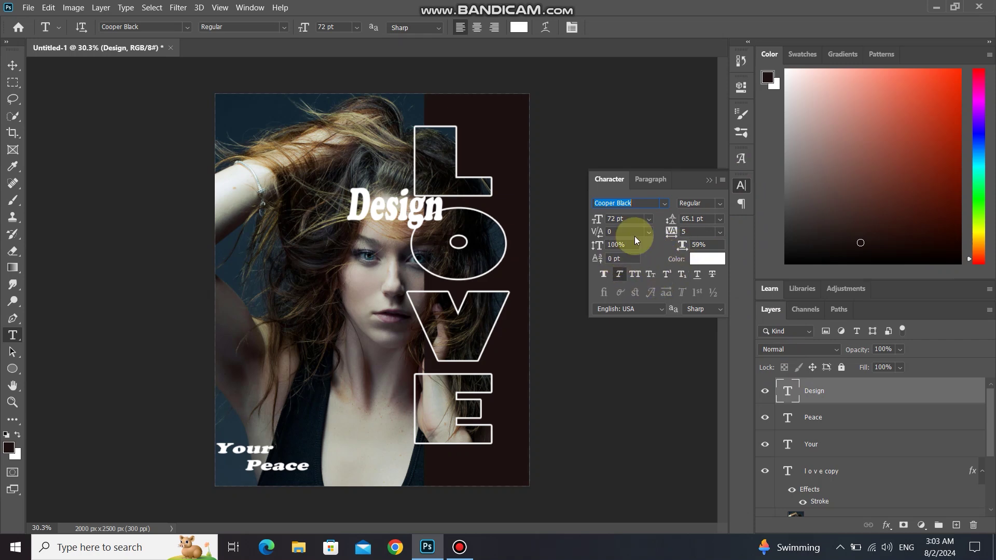
pyautogui.click(665, 204)
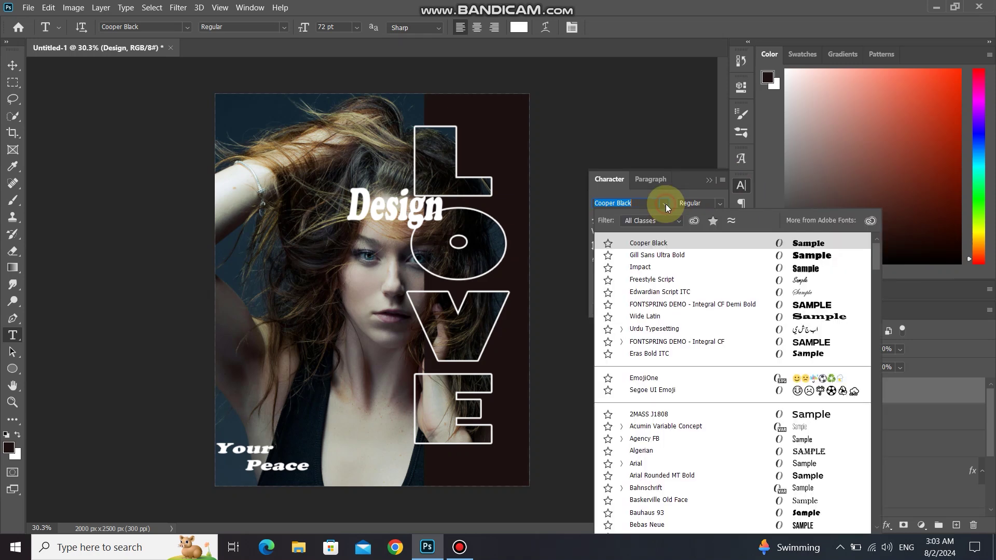
pyautogui.click(676, 282)
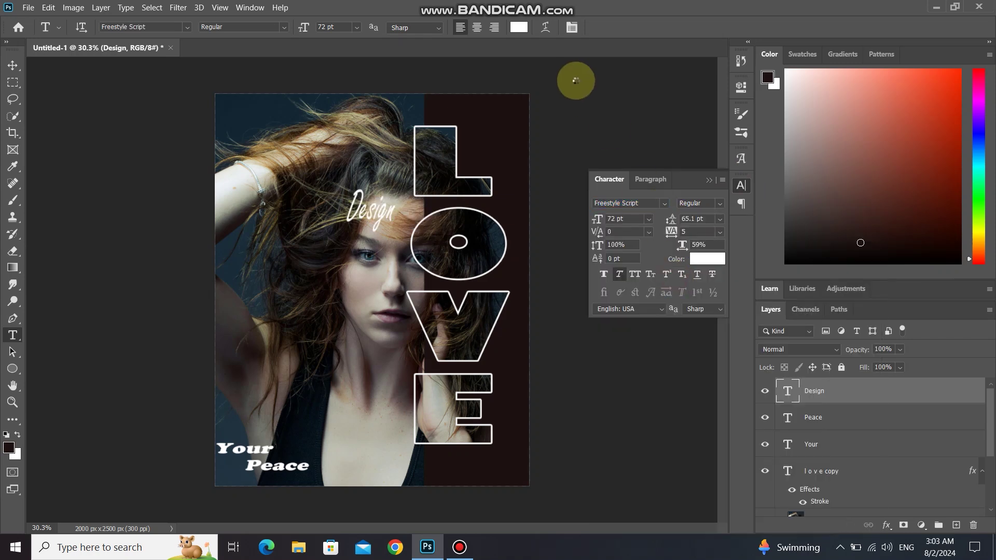
pyautogui.click(709, 180)
# - Move the word Design to the poster's upper-left corner, with a small gap from the edges
pyautogui.press('v')
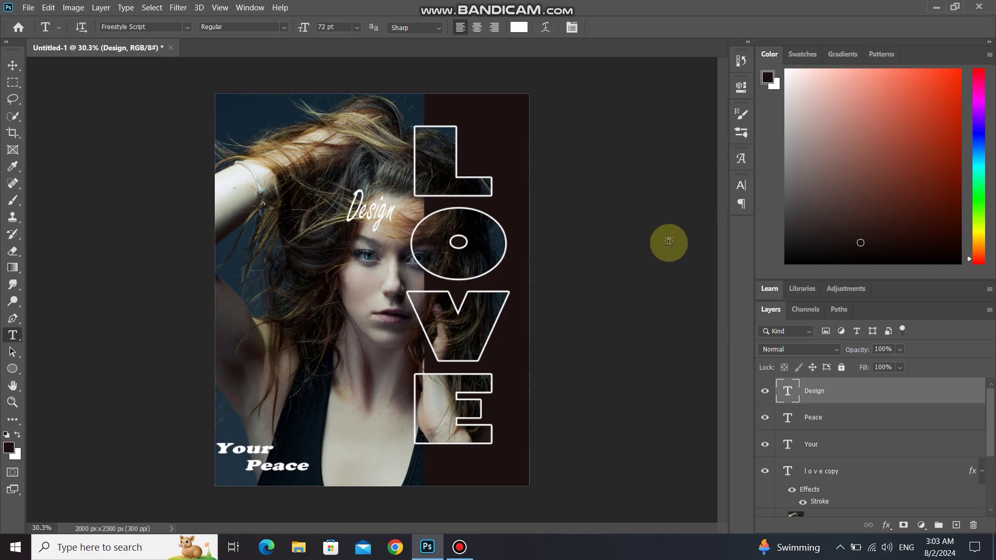
pyautogui.moveTo(383, 217); pyautogui.dragTo(252, 122)
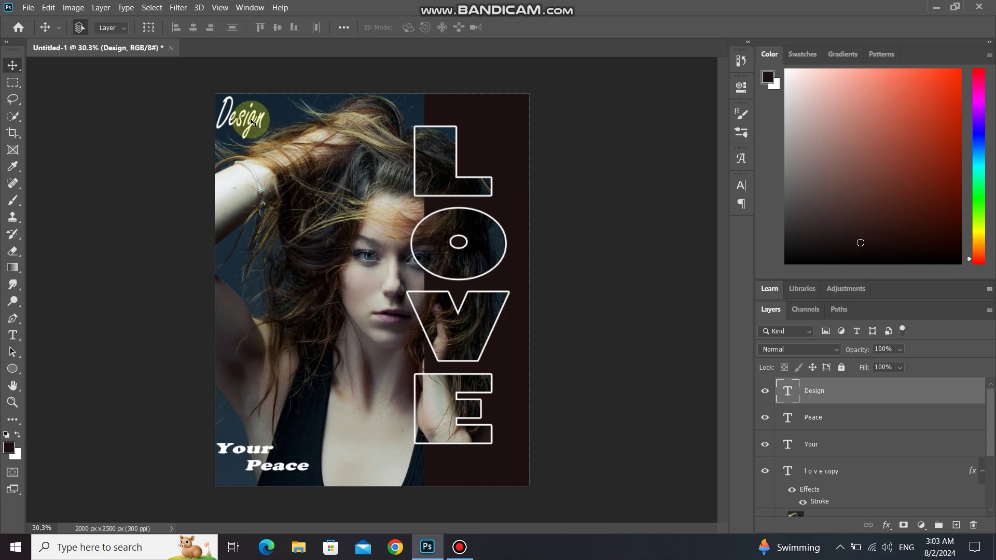
pyautogui.moveTo(252, 122); pyautogui.dragTo(254, 124)
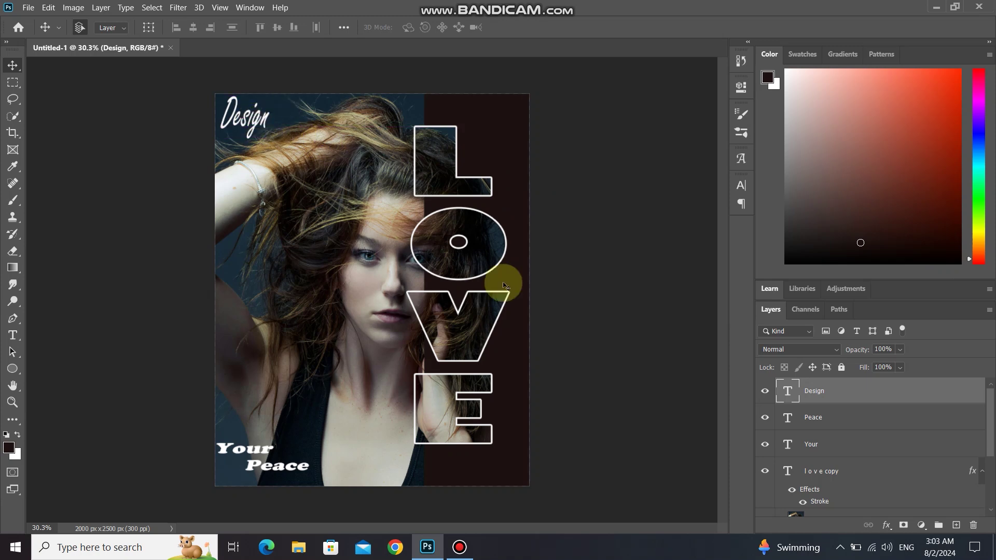
pyautogui.hotkey('ctrl', '-')
pyautogui.hotkey('ctrl', '-')
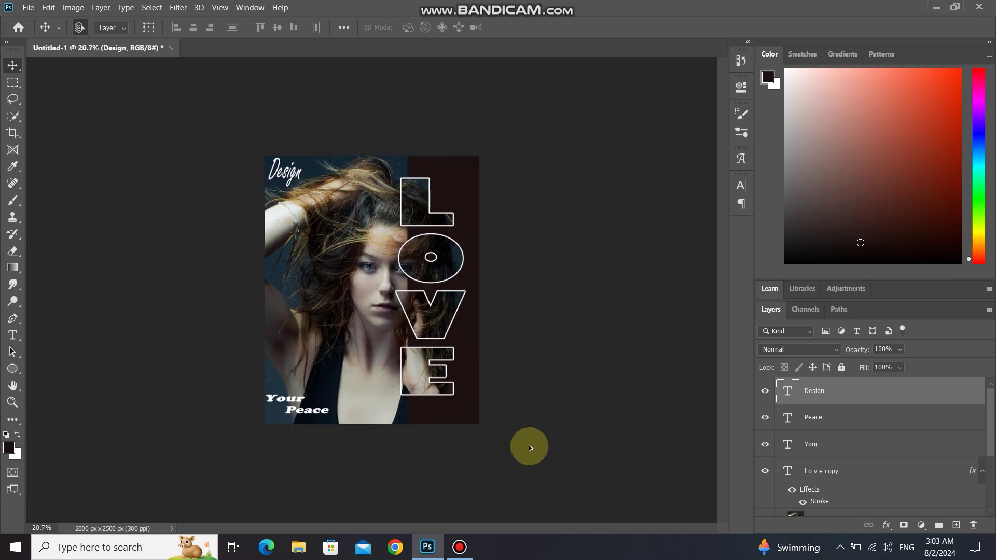
pyautogui.hotkey('ctrl', '+')
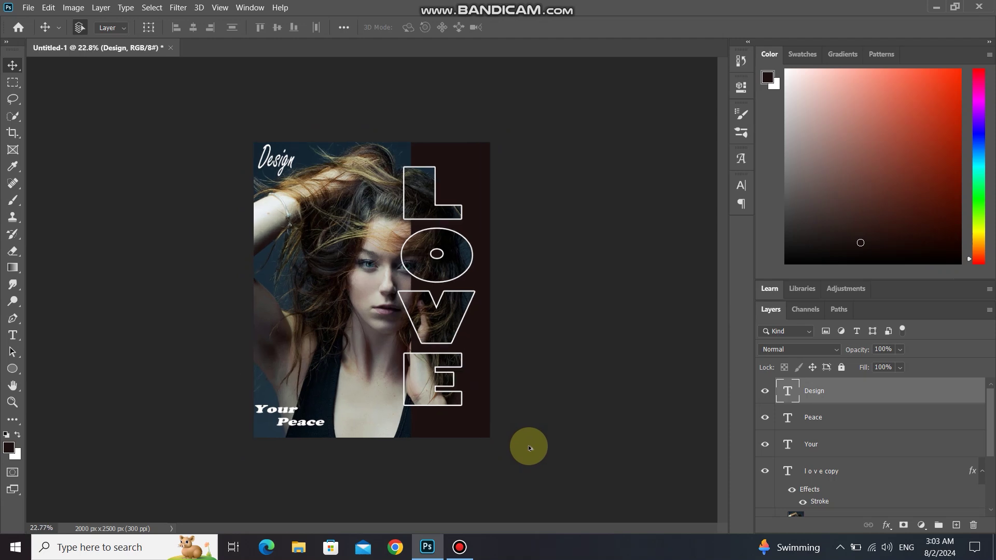
pyautogui.hotkey('ctrl', '+')
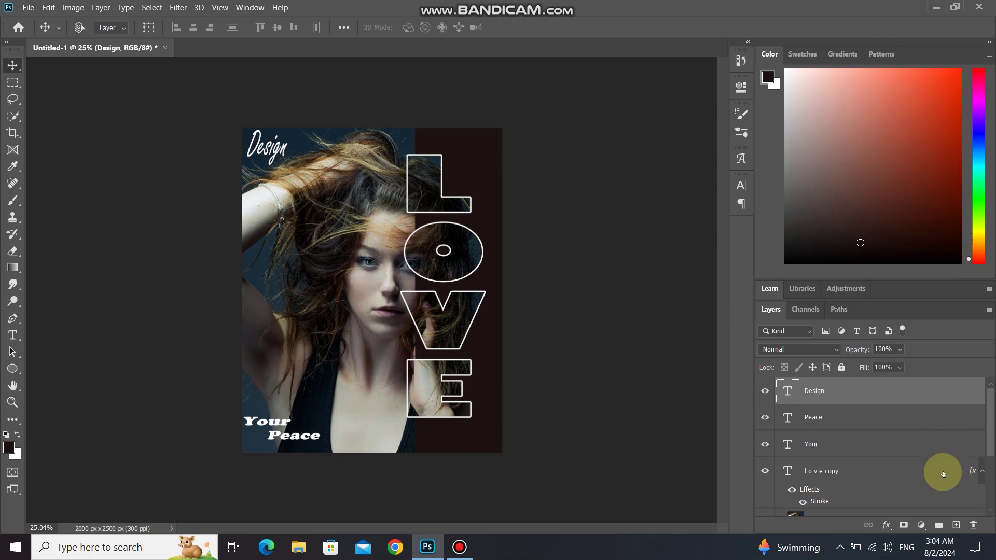
# - Stamp all visible layers into a new layer and grade it with Camera Raw: Exposure +0.15, Contrast +12, Texture +8, Clarity +8, Dehaze +14, Vibrance +33
pyautogui.hotkey('ctrl', 'shift', 'alt', 'e')
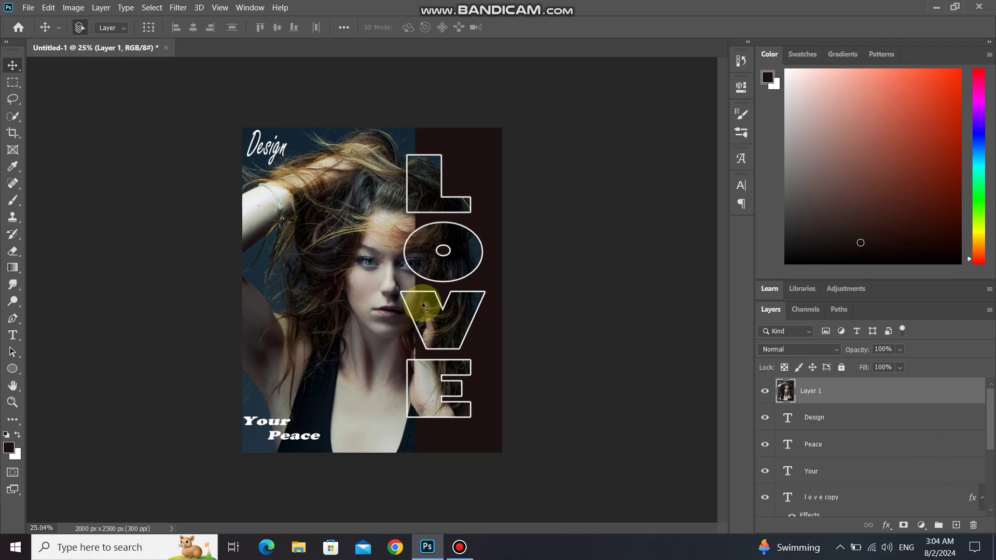
pyautogui.click(178, 8)
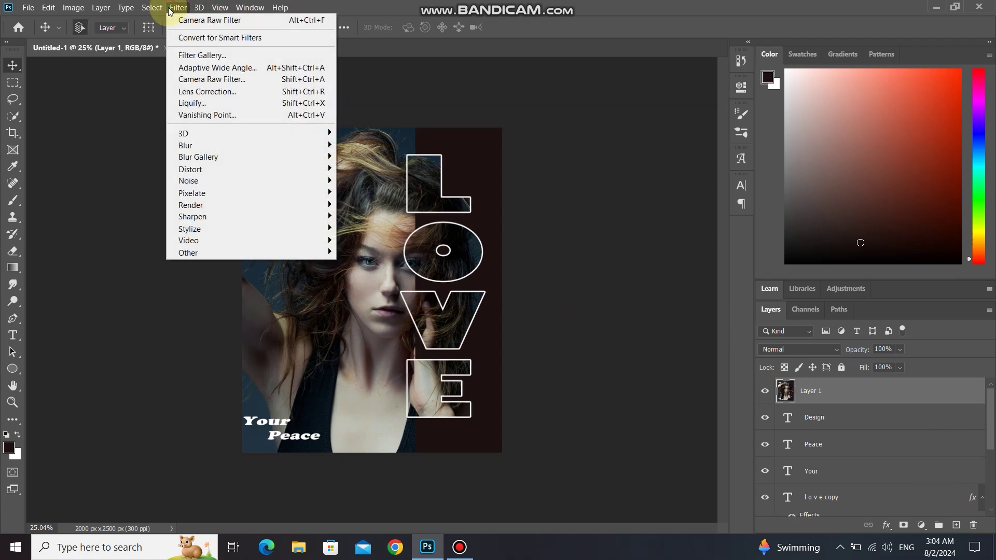
pyautogui.click(226, 86)
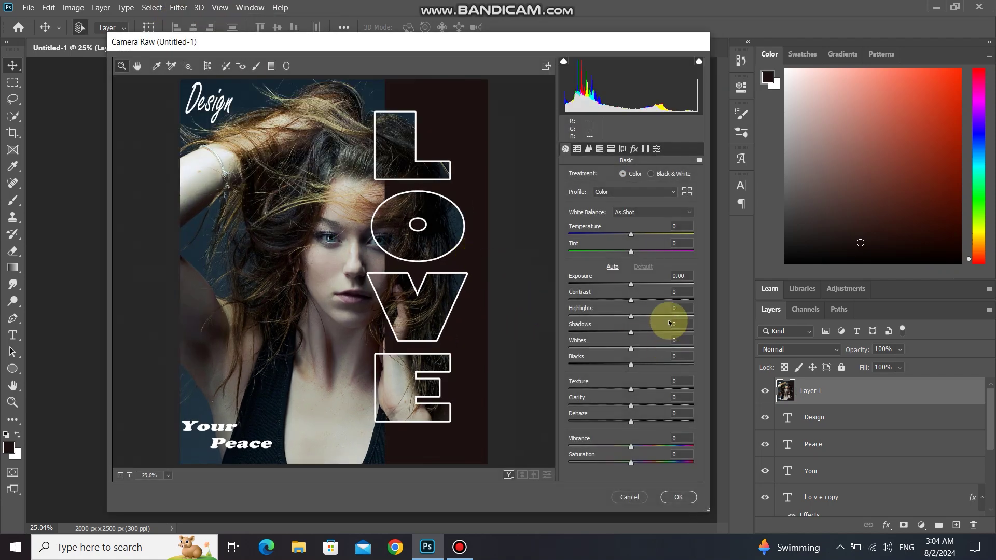
pyautogui.moveTo(631, 285); pyautogui.dragTo(642, 307)
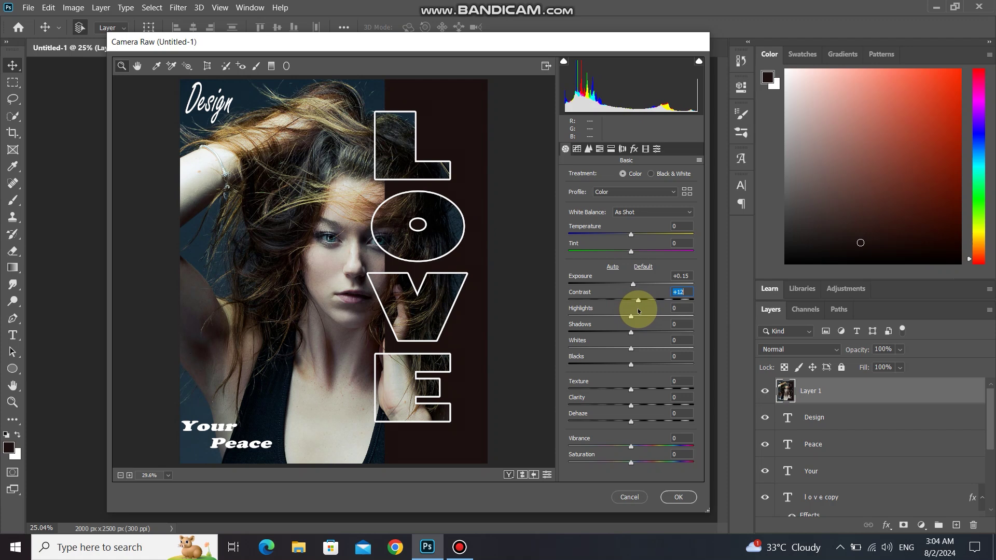
pyautogui.moveTo(630, 390); pyautogui.dragTo(674, 451)
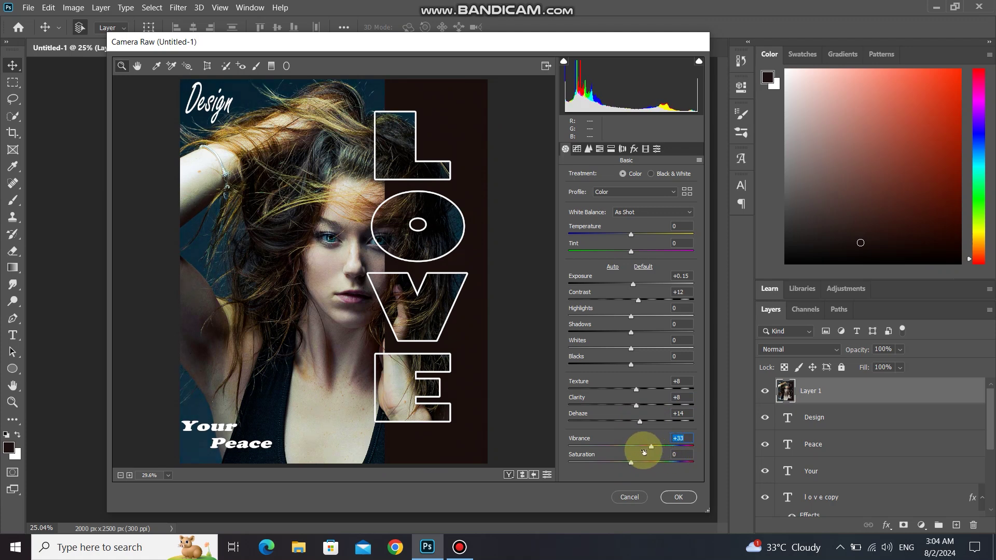
pyautogui.click(680, 498)
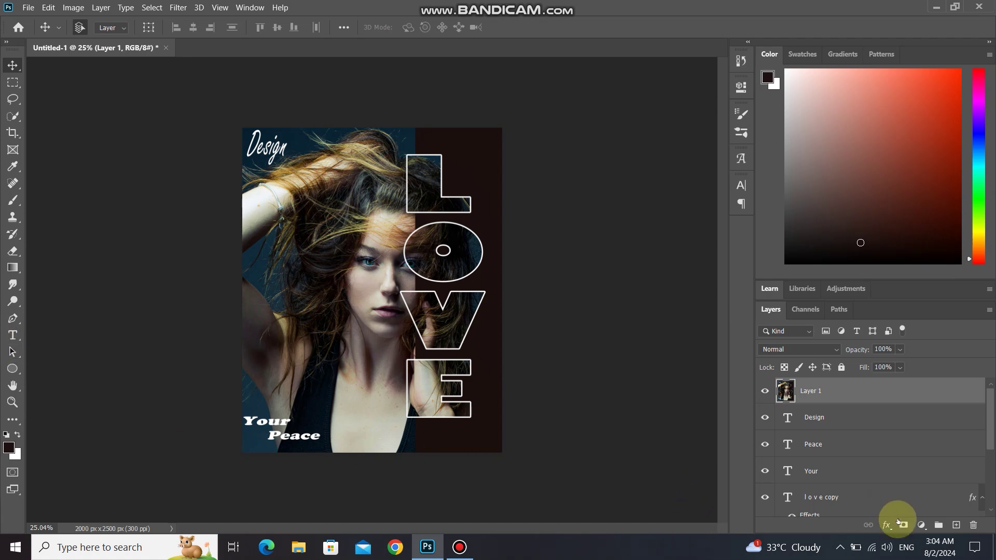
# - On a new layer, paint a single white dot over the dress above the word Peace with a 150 px Hard Round brush
pyautogui.click(956, 524)
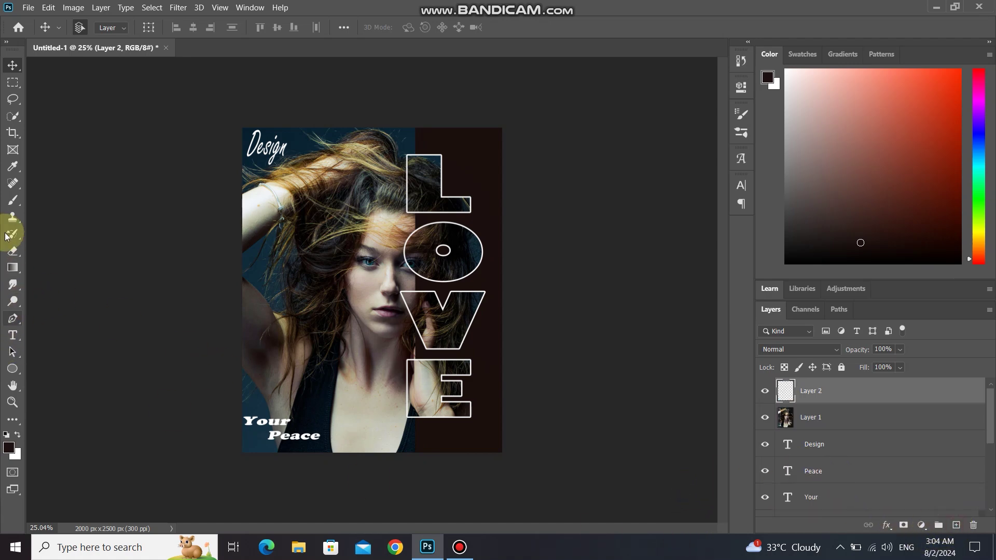
pyautogui.click(13, 200)
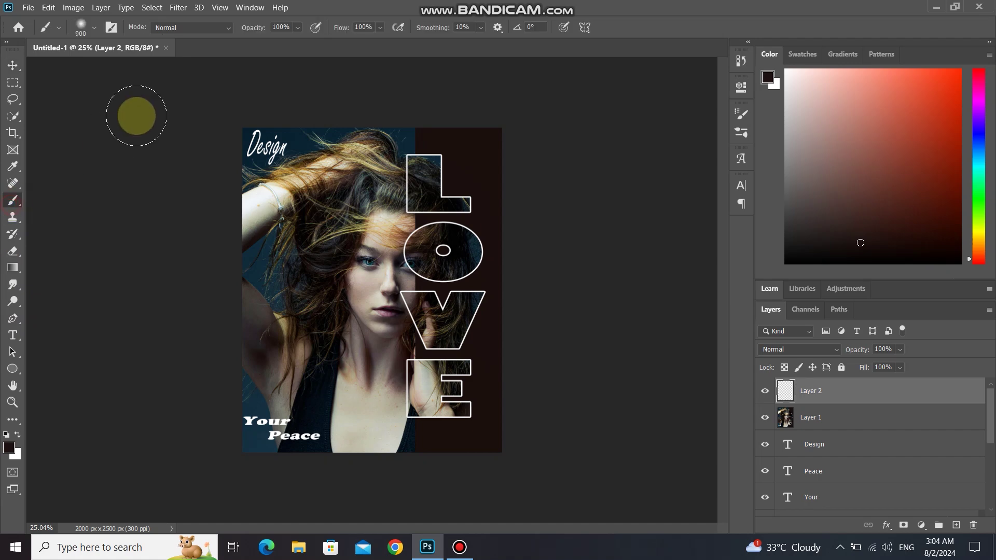
pyautogui.click(83, 27)
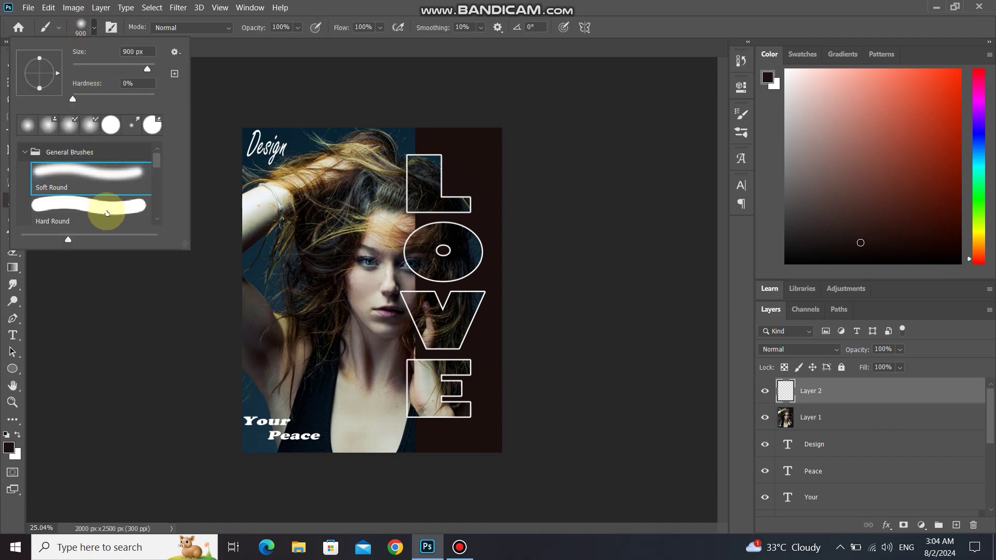
pyautogui.click(106, 213)
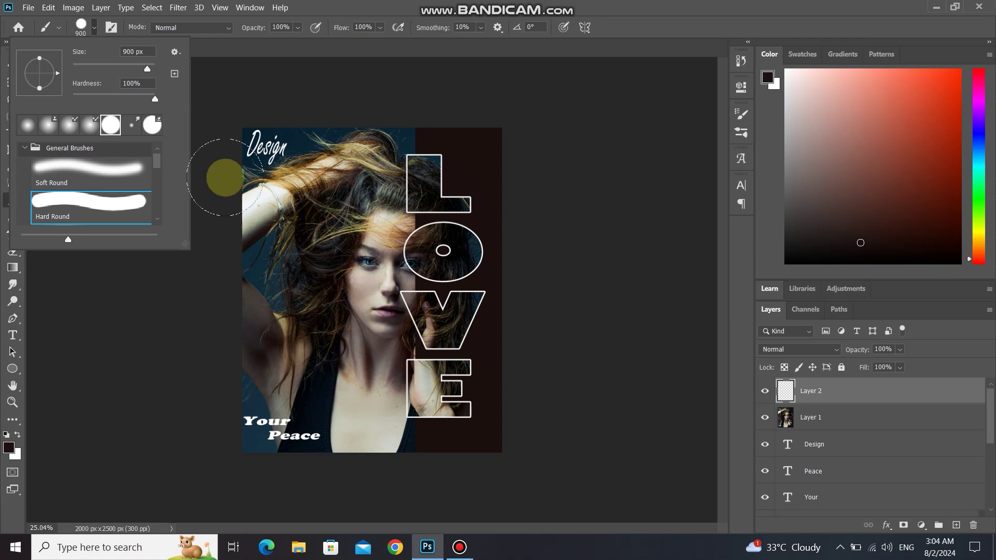
pyautogui.click(104, 208)
pyautogui.doubleClick(105, 208)
pyautogui.press('[')
pyautogui.press('[')
pyautogui.press('[')
pyautogui.press('[')
pyautogui.press('[')
pyautogui.press('[')
pyautogui.press('[')
pyautogui.press('[')
pyautogui.press('[')
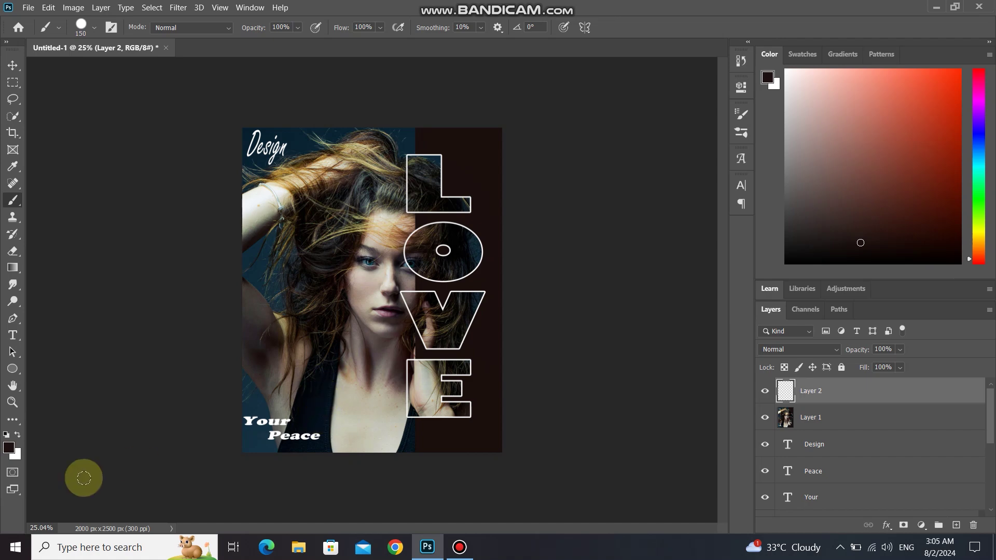
pyautogui.click(322, 398)
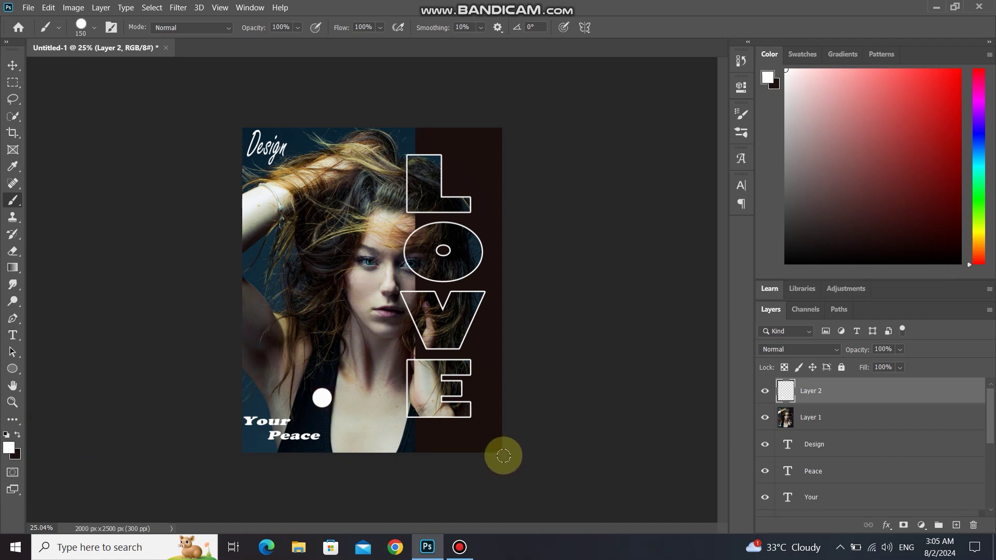
# - Move the white dot up beside the word Design, just after its last letter
pyautogui.press('v')
pyautogui.moveTo(322, 394); pyautogui.dragTo(312, 412)
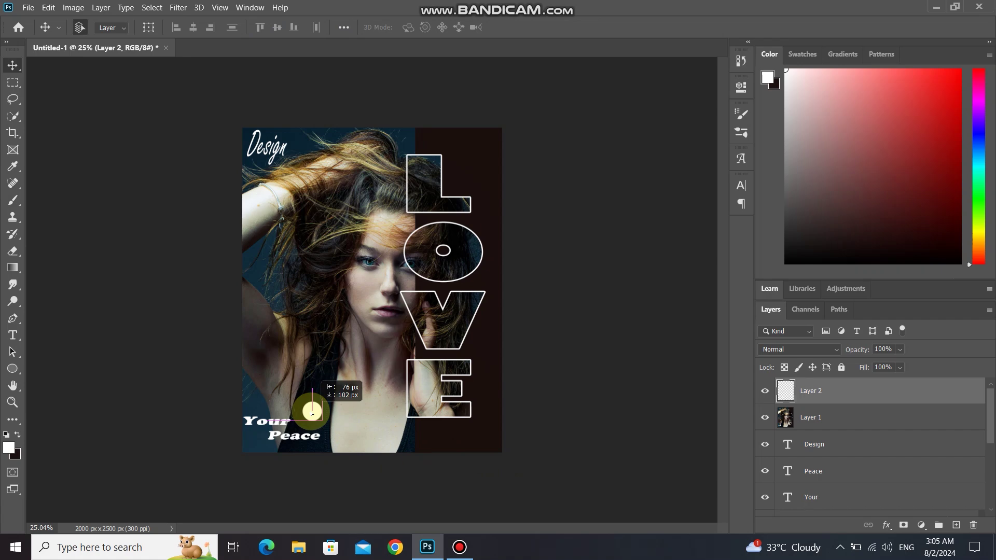
pyautogui.moveTo(312, 413); pyautogui.dragTo(307, 150)
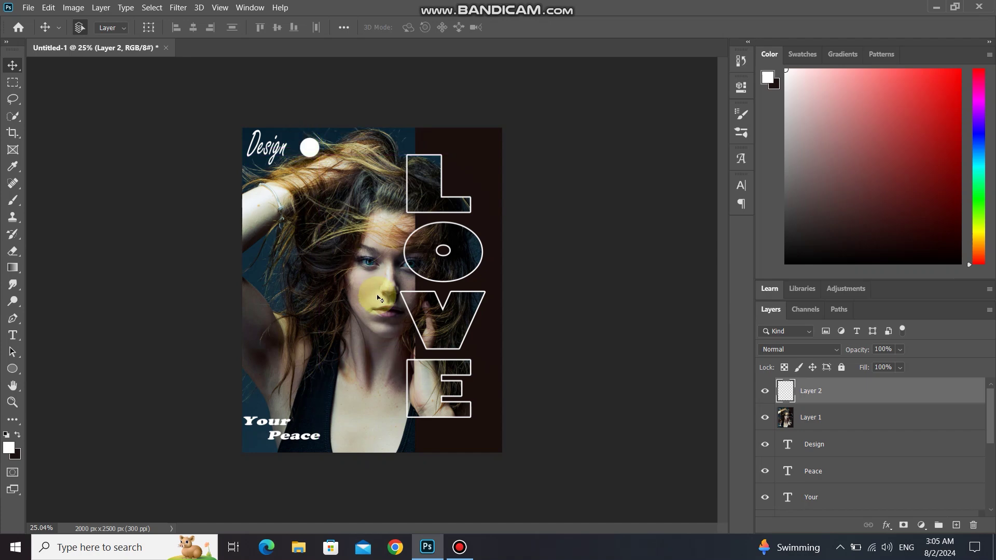
pyautogui.scroll(-2, 420, 384)
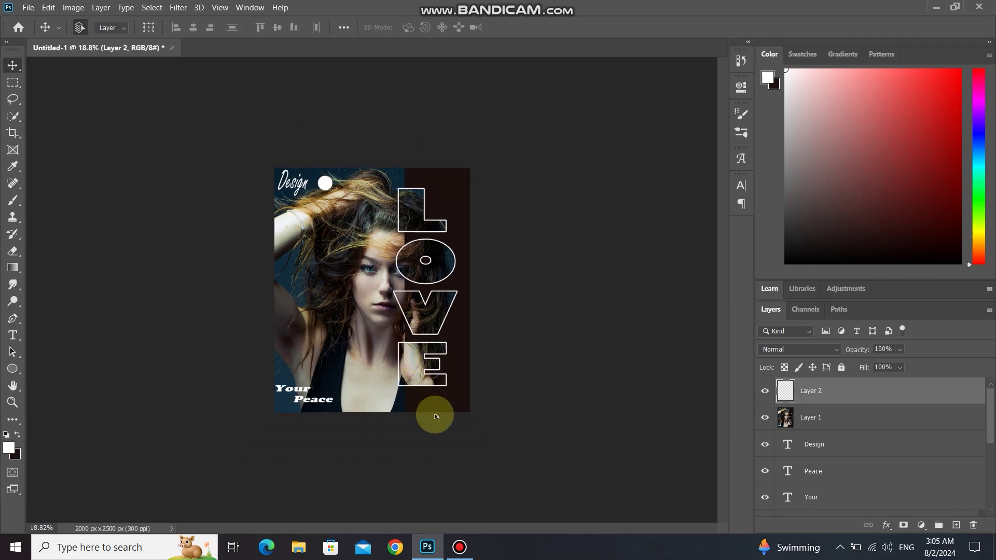
pyautogui.scroll(-1, 434, 415)
pyautogui.scroll(1, 435, 416)
pyautogui.scroll(1, 436, 413)
pyautogui.scroll(-1, 434, 412)
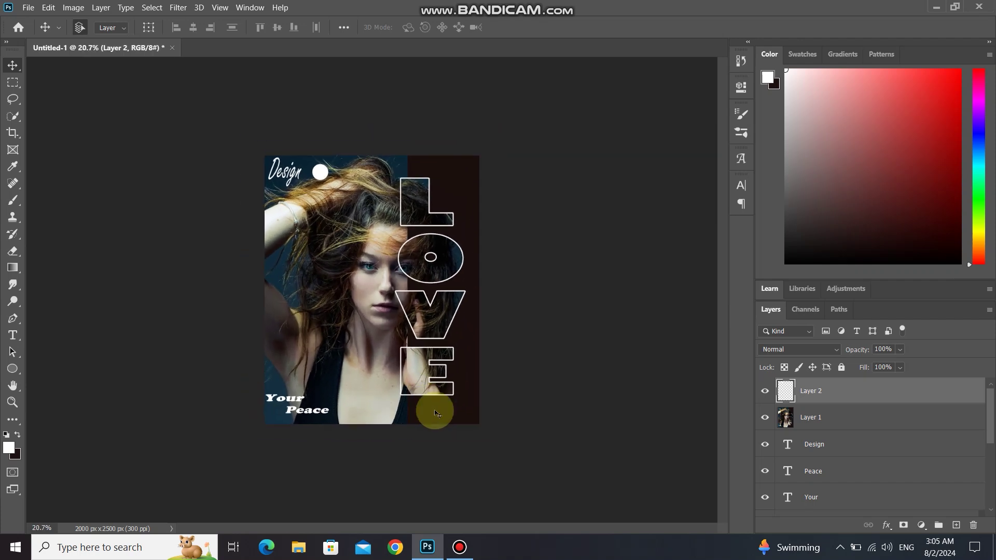
pyautogui.scroll(1, 434, 411)
pyautogui.scroll(-1, 434, 407)
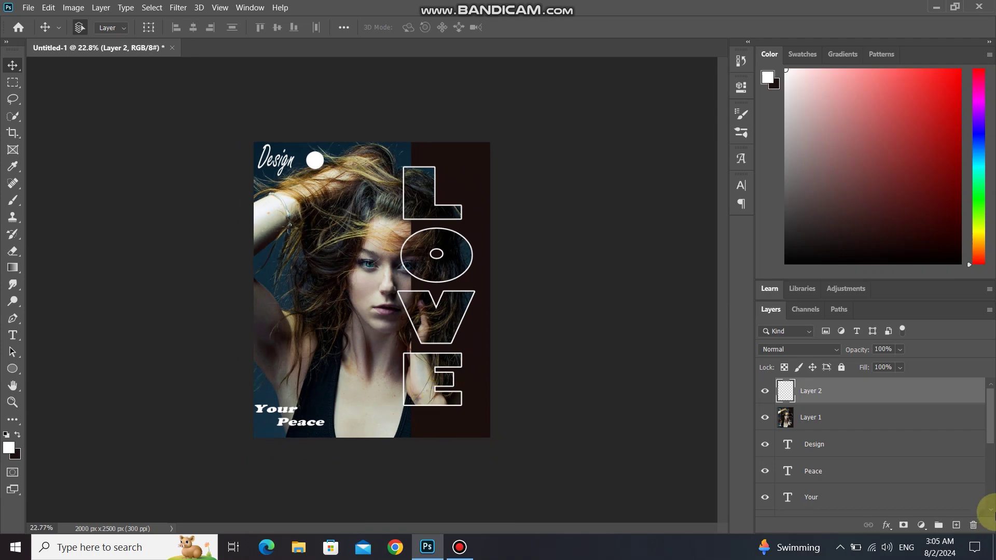
# - Group all layers above the Background, from the white dot's layer down to the masked portrait photo
pyautogui.moveTo(991, 436); pyautogui.dragTo(994, 498)
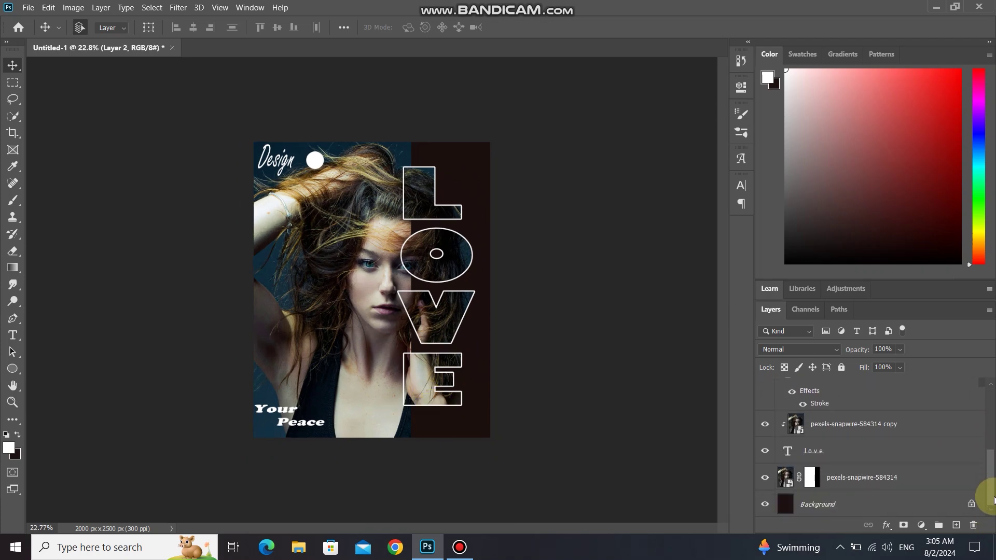
pyautogui.keyDown('shift'); pyautogui.click(898, 486); pyautogui.keyUp('shift')
pyautogui.hotkey('ctrl', 'g')
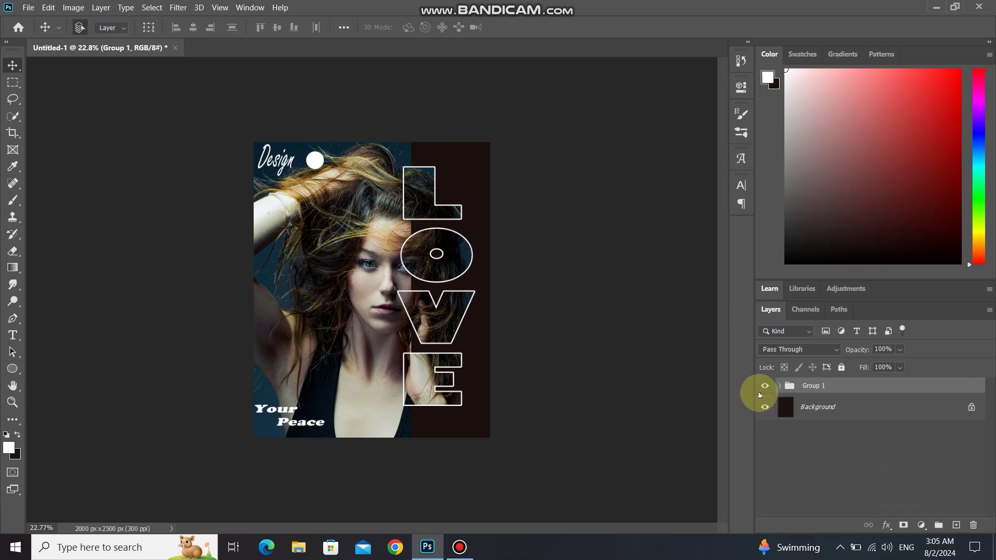
# - Compare the poster with and without the layer group, and examine the finished composition both close up and as a whole
pyautogui.click(764, 386)
pyautogui.click(762, 388)
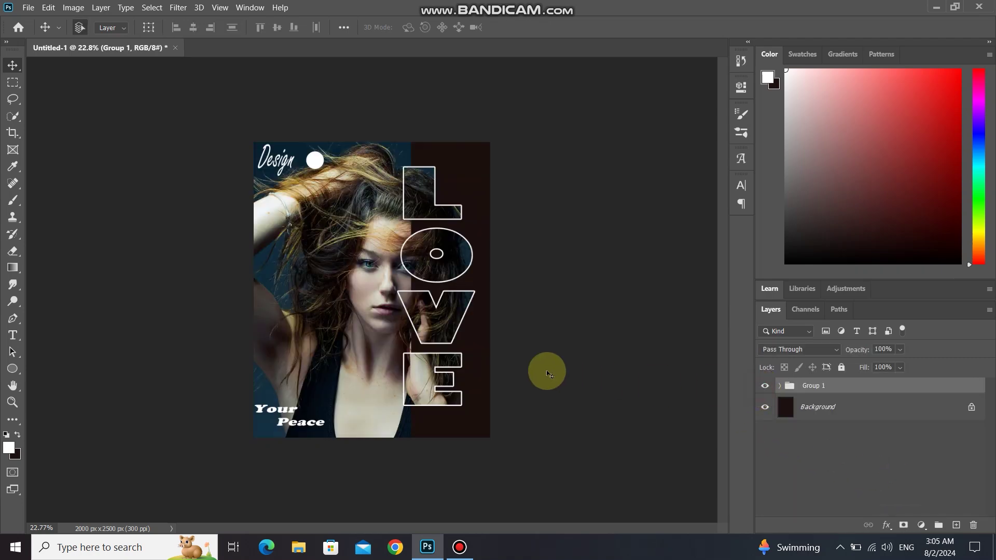
pyautogui.scroll(-3, 498, 377)
pyautogui.scroll(2, 498, 378)
pyautogui.scroll(2, 497, 376)
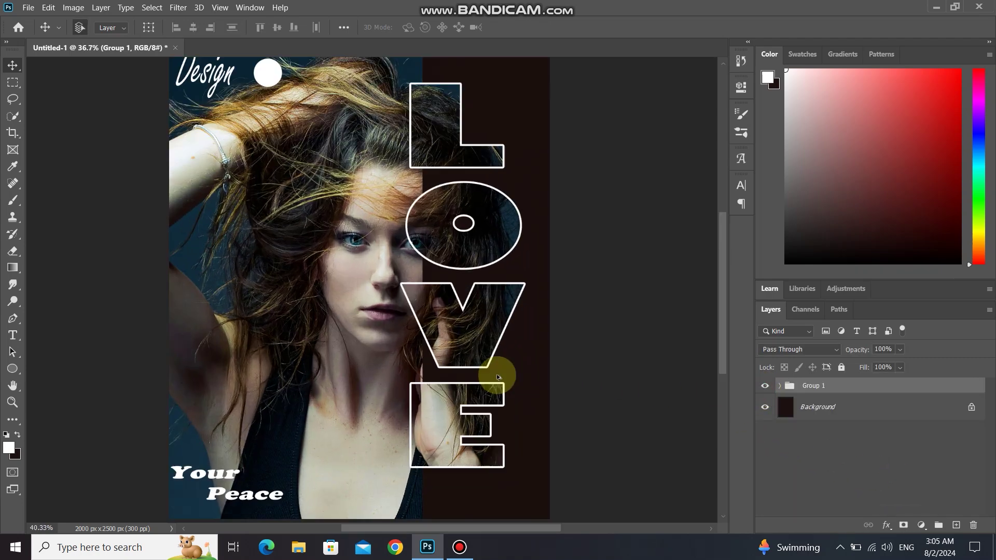
pyautogui.scroll(-1, 497, 377)
pyautogui.scroll(1, 496, 377)
pyautogui.scroll(-3, 497, 376)
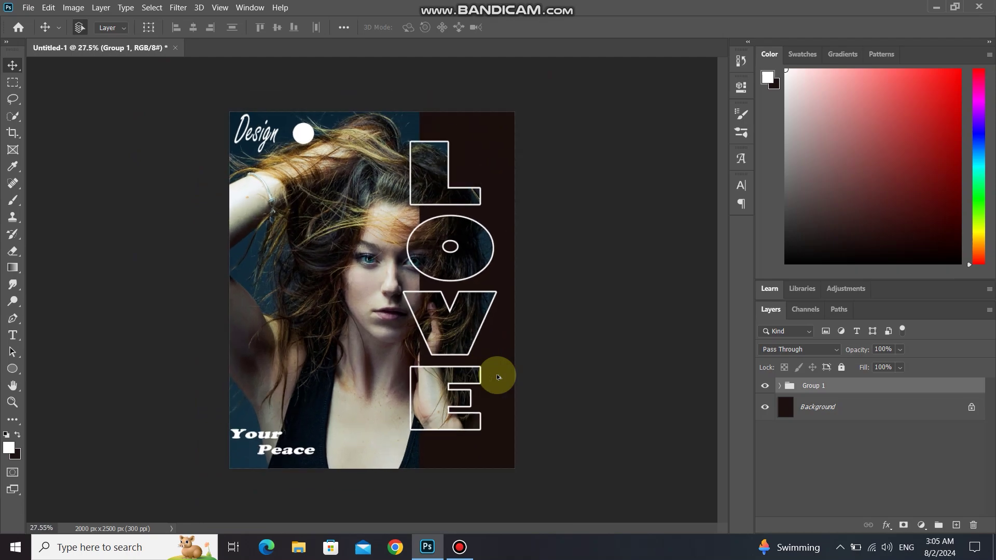
pyautogui.scroll(2, 497, 376)
pyautogui.scroll(1, 498, 377)
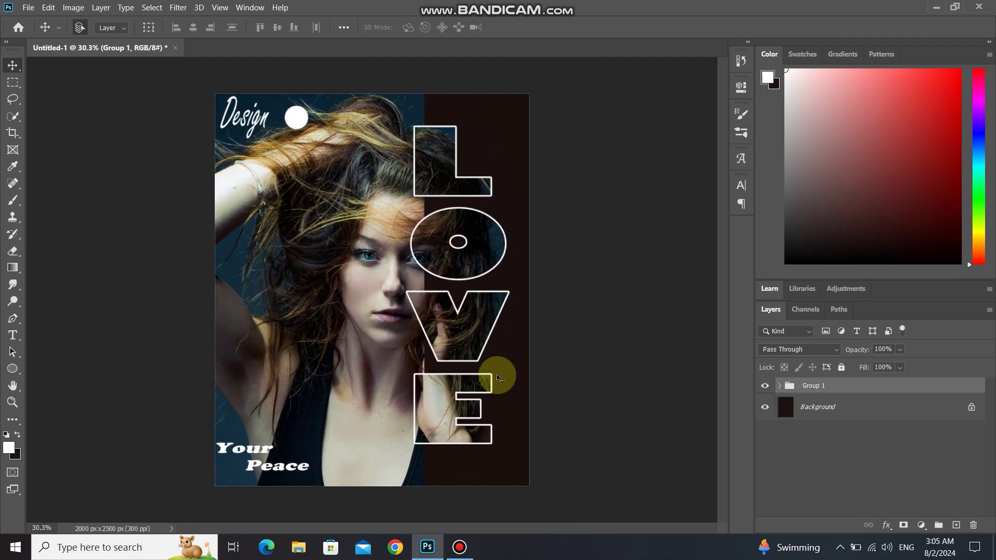